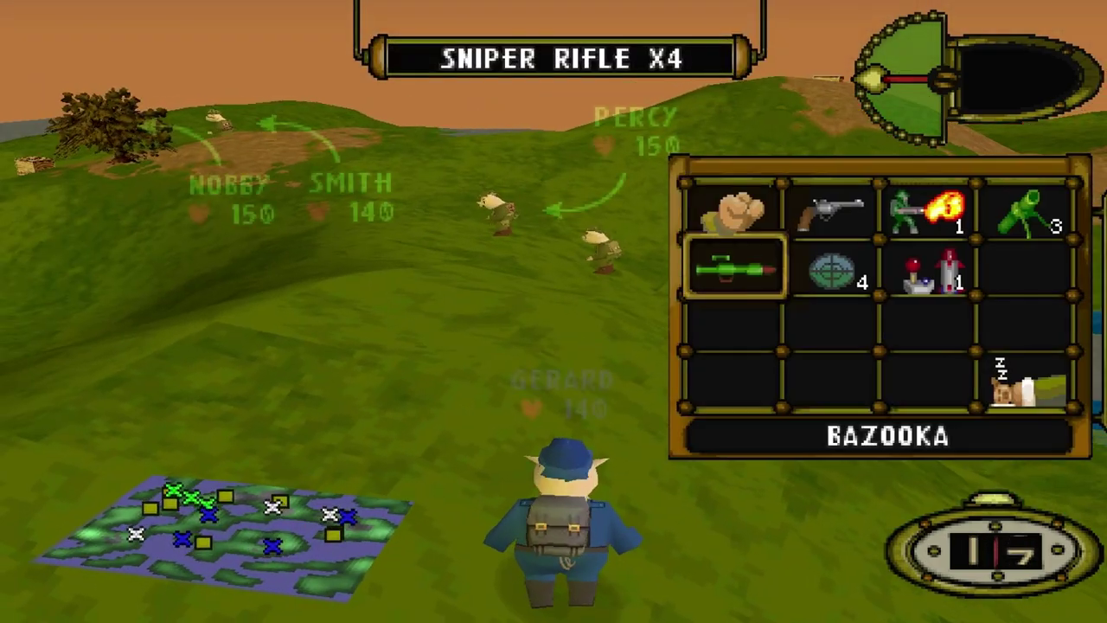
Equip the guided missile, aim the launcher upward and fire it at the enemy hogs
{"action": "key", "text": "Right"}
{"action": "key", "text": "Return"}
{"action": "key", "text": "Up"}
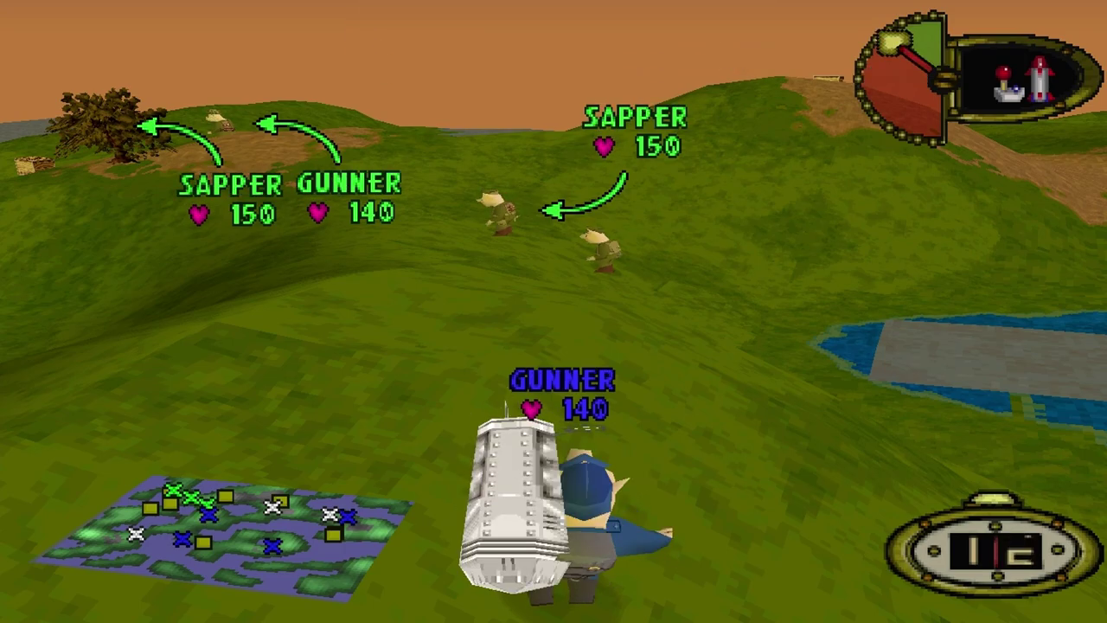
{"action": "key", "text": "space"}
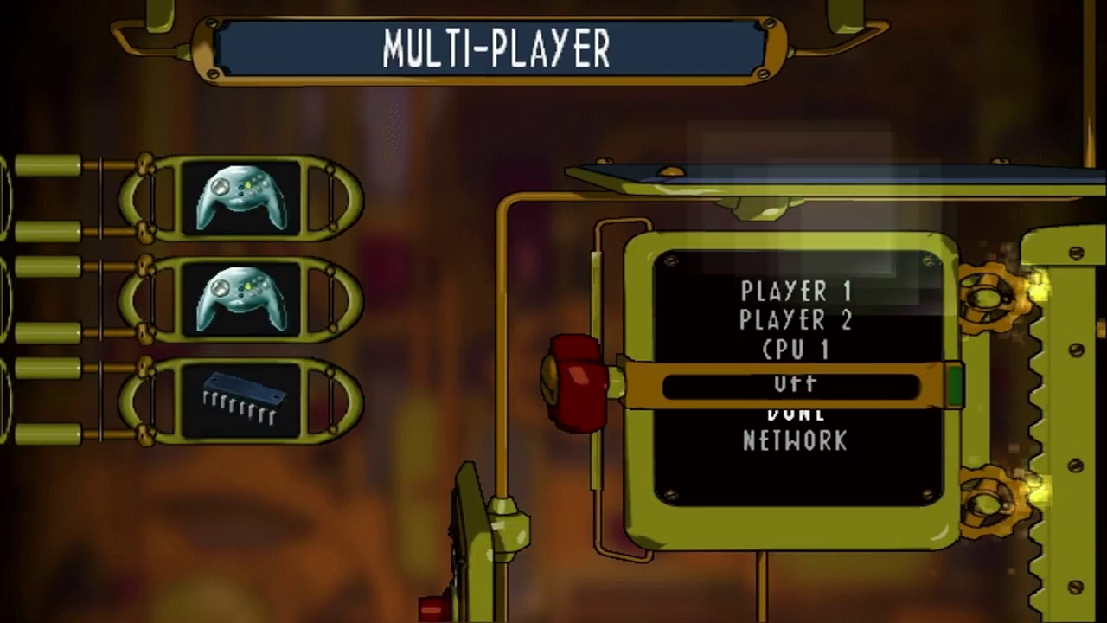
Choose NETWORK in the Multi-Player menu and pick TCP/IP as the connection type
{"action": "key", "text": "Down"}
{"action": "key", "text": "Down"}
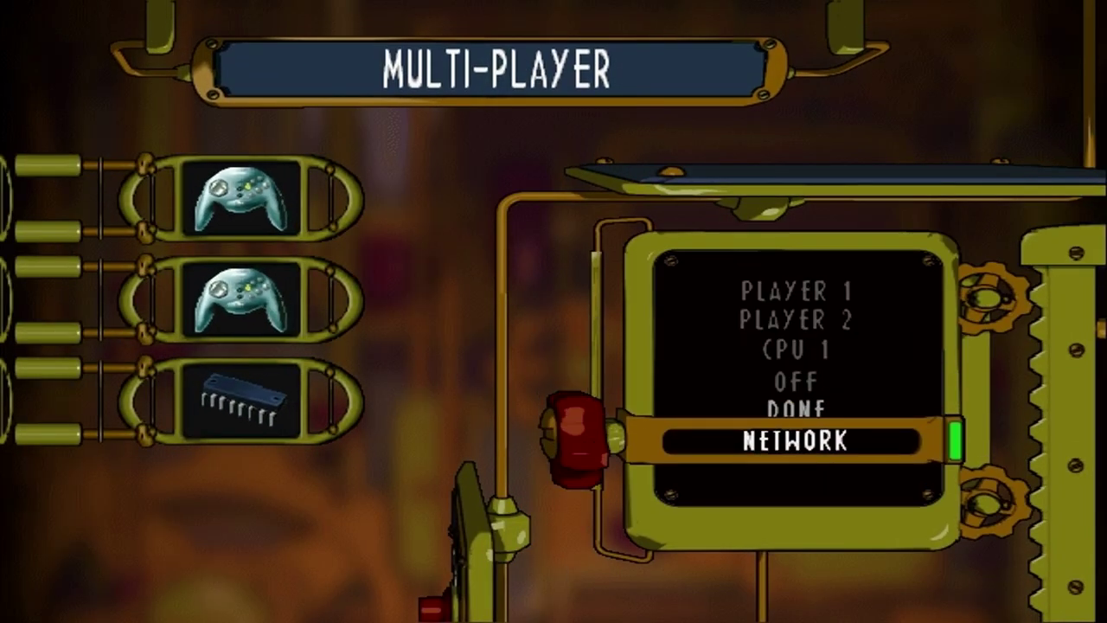
{"action": "key", "text": "Return"}
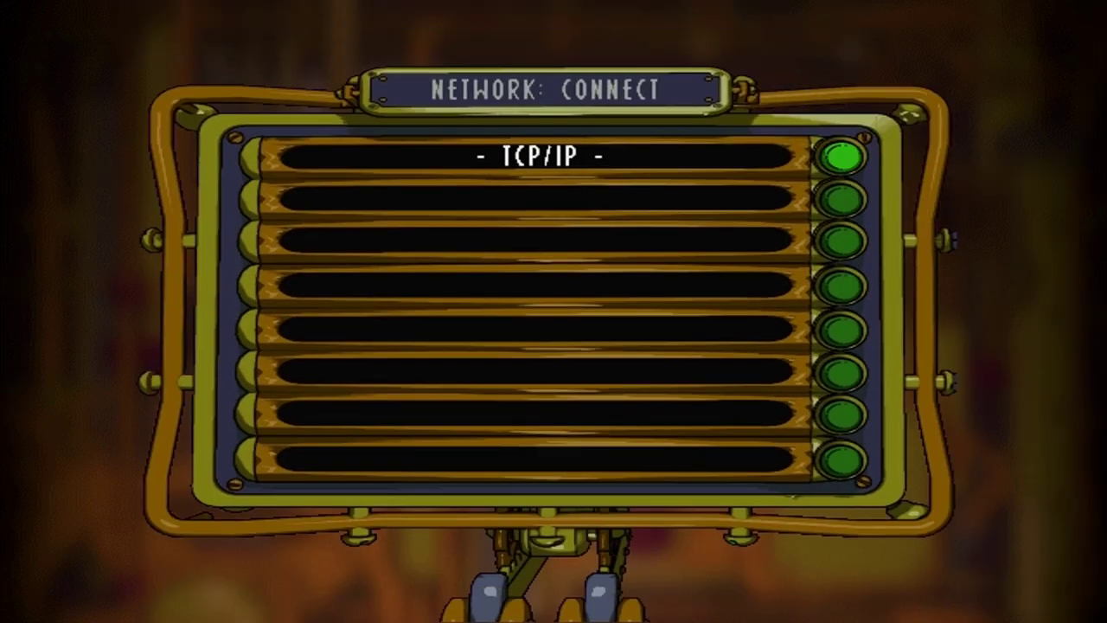
{"action": "key", "text": "Return"}
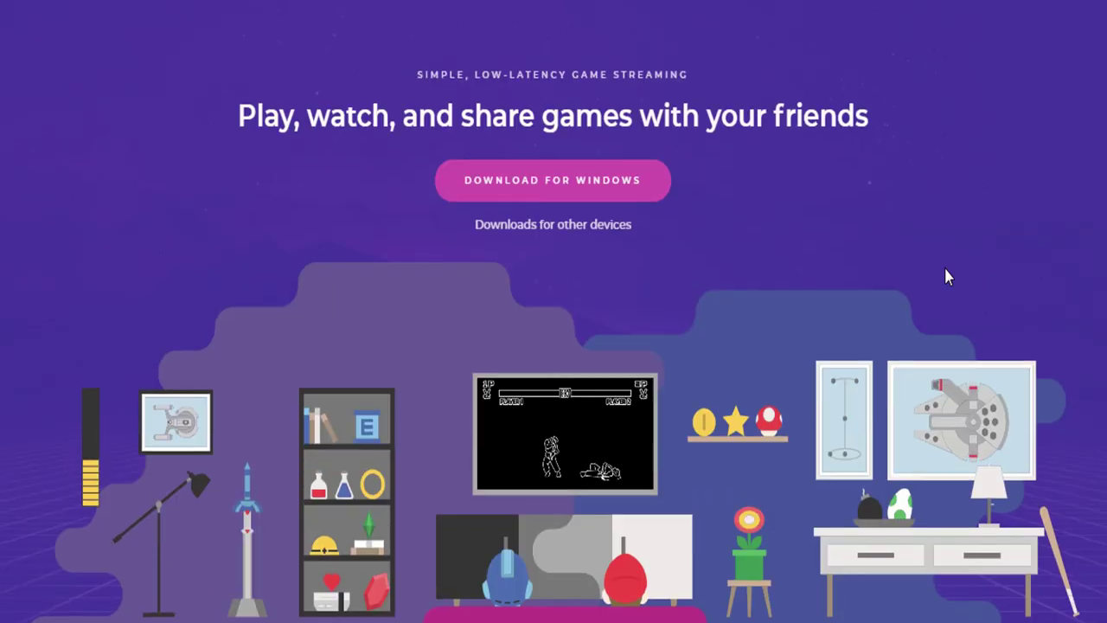
{"action": "scroll", "coordinate": [945, 270], "scroll_direction": "up", "scroll_amount": 1}
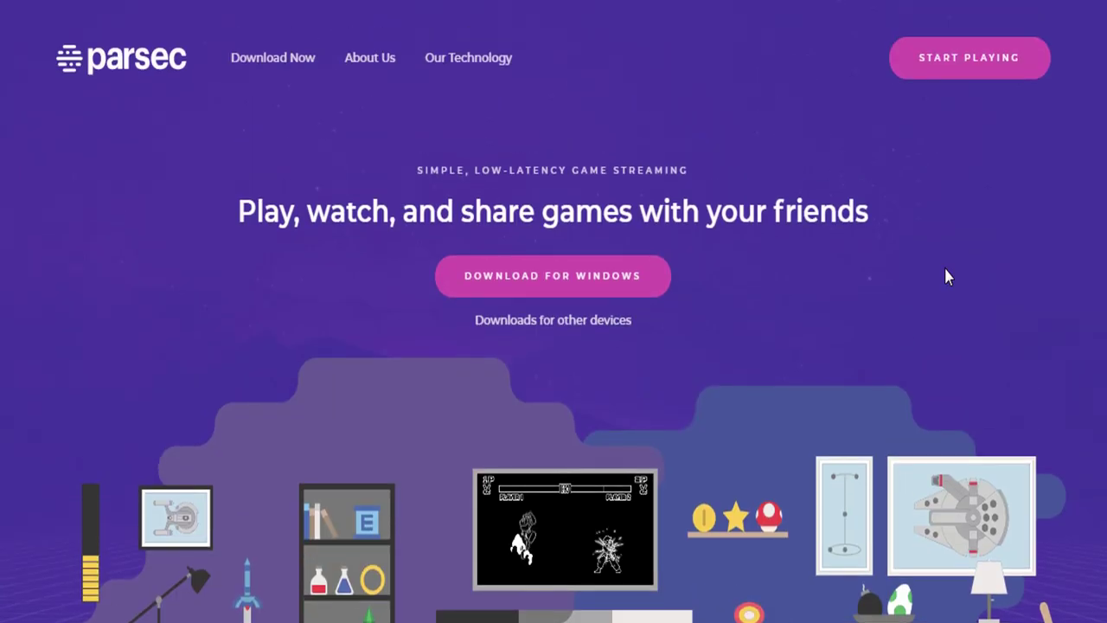
{"action": "scroll", "coordinate": [945, 270], "scroll_direction": "down", "scroll_amount": 1}
{"action": "scroll", "coordinate": [945, 270], "scroll_direction": "down", "scroll_amount": 2}
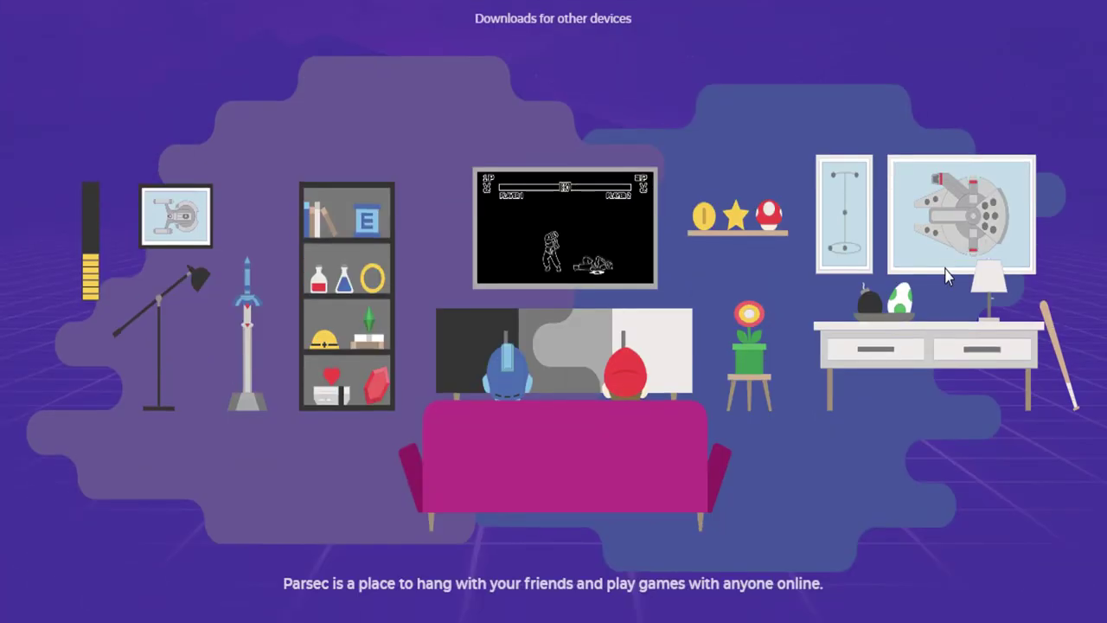
{"action": "scroll", "coordinate": [945, 269], "scroll_direction": "down", "scroll_amount": 2}
{"action": "scroll", "coordinate": [945, 275], "scroll_direction": "down", "scroll_amount": 3}
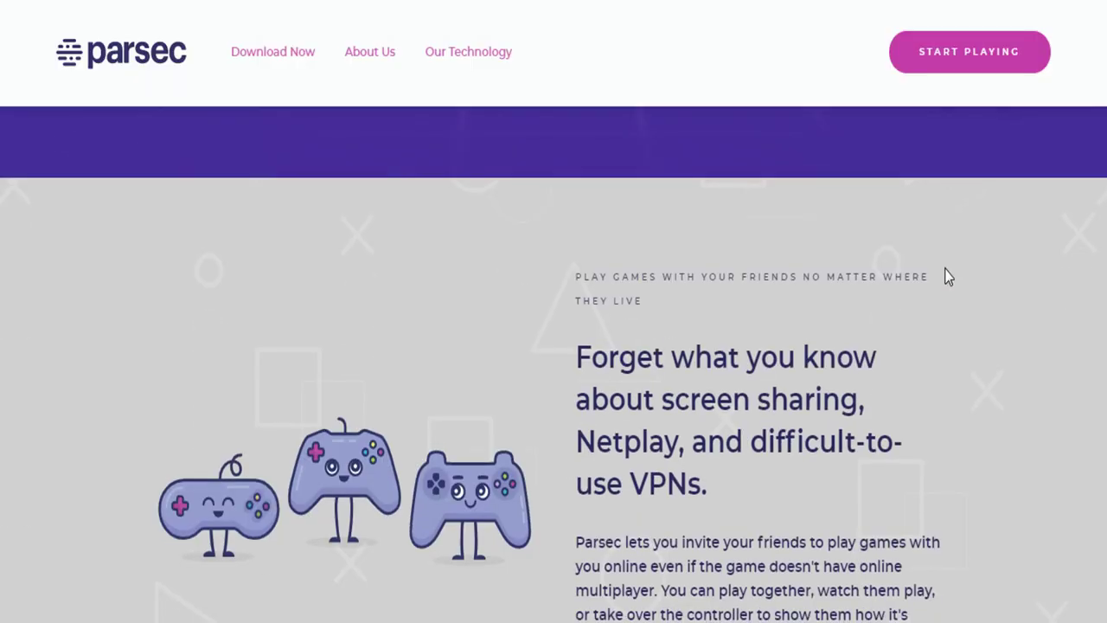
{"action": "scroll", "coordinate": [945, 275], "scroll_direction": "down", "scroll_amount": 1}
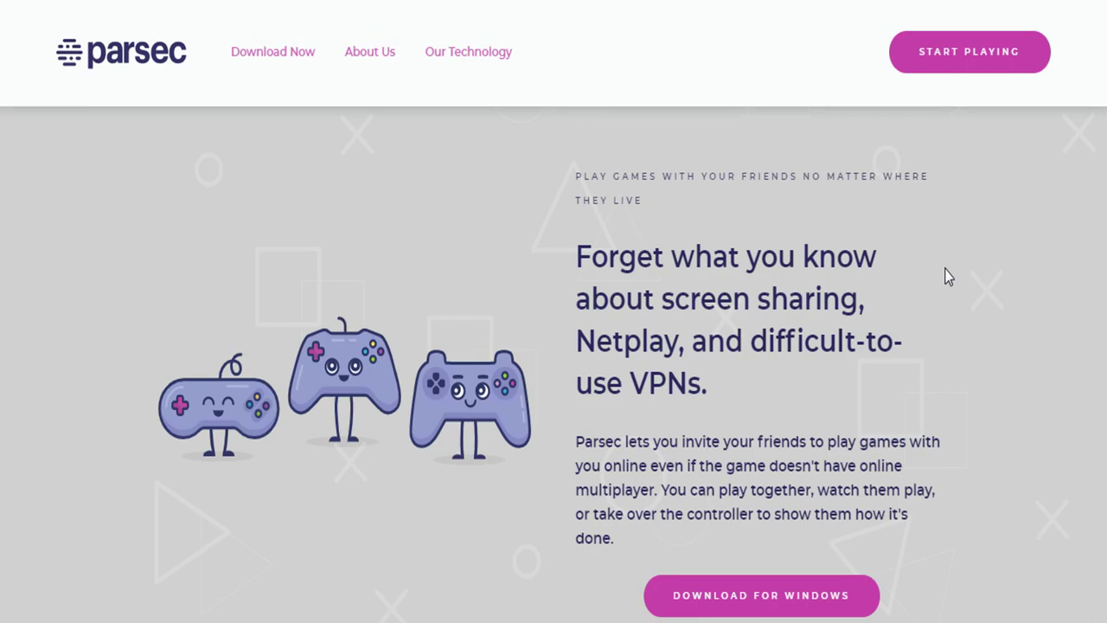
{"action": "scroll", "coordinate": [945, 275], "scroll_direction": "down", "scroll_amount": 1}
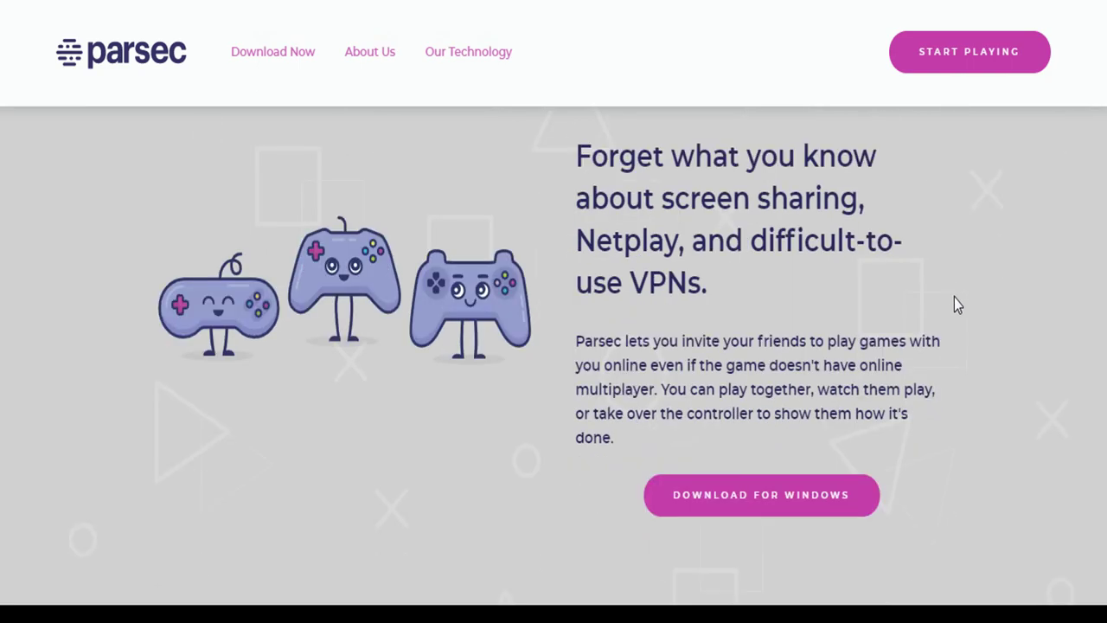
{"action": "scroll", "coordinate": [976, 330], "scroll_direction": "down", "scroll_amount": 5}
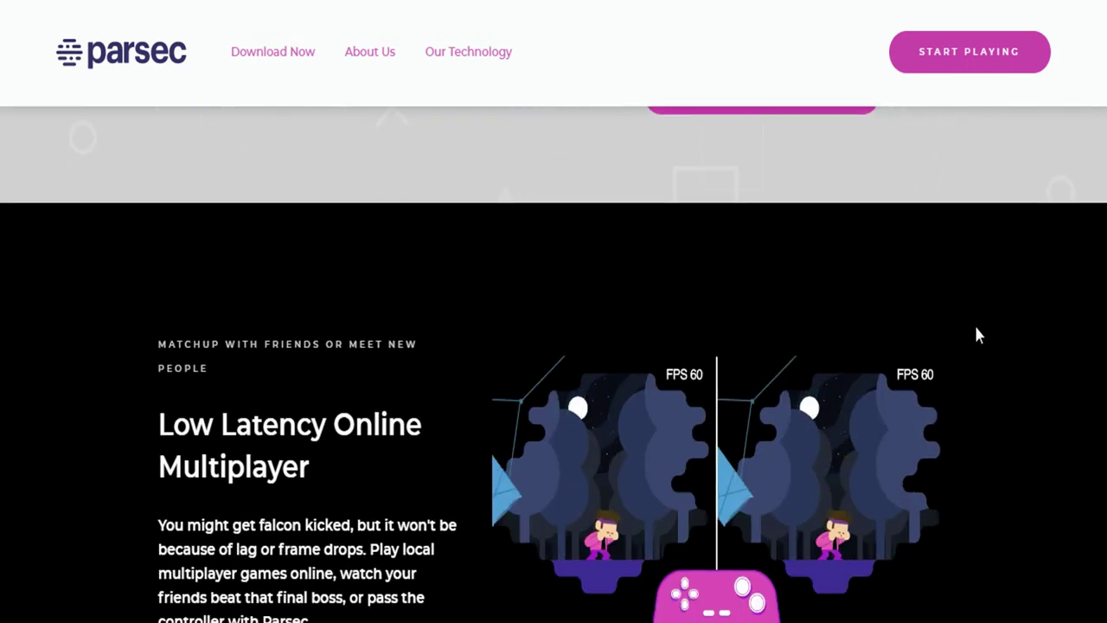
{"action": "scroll", "coordinate": [976, 336], "scroll_direction": "down", "scroll_amount": 2}
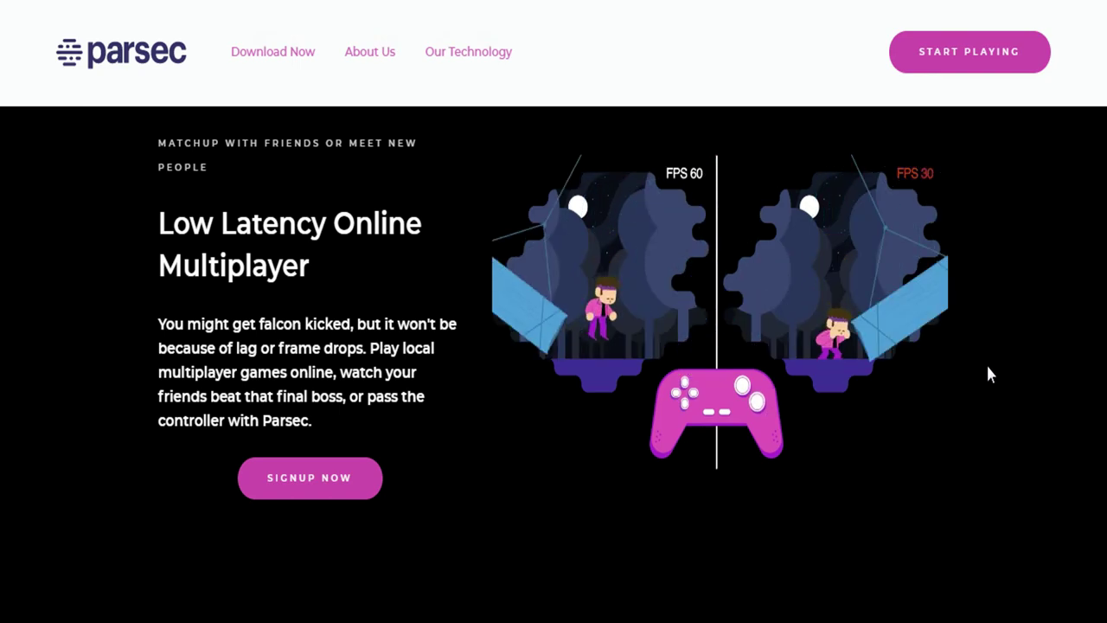
{"action": "scroll", "coordinate": [989, 373], "scroll_direction": "down", "scroll_amount": 1}
{"action": "scroll", "coordinate": [990, 374], "scroll_direction": "down", "scroll_amount": 2}
{"action": "scroll", "coordinate": [990, 373], "scroll_direction": "down", "scroll_amount": 3}
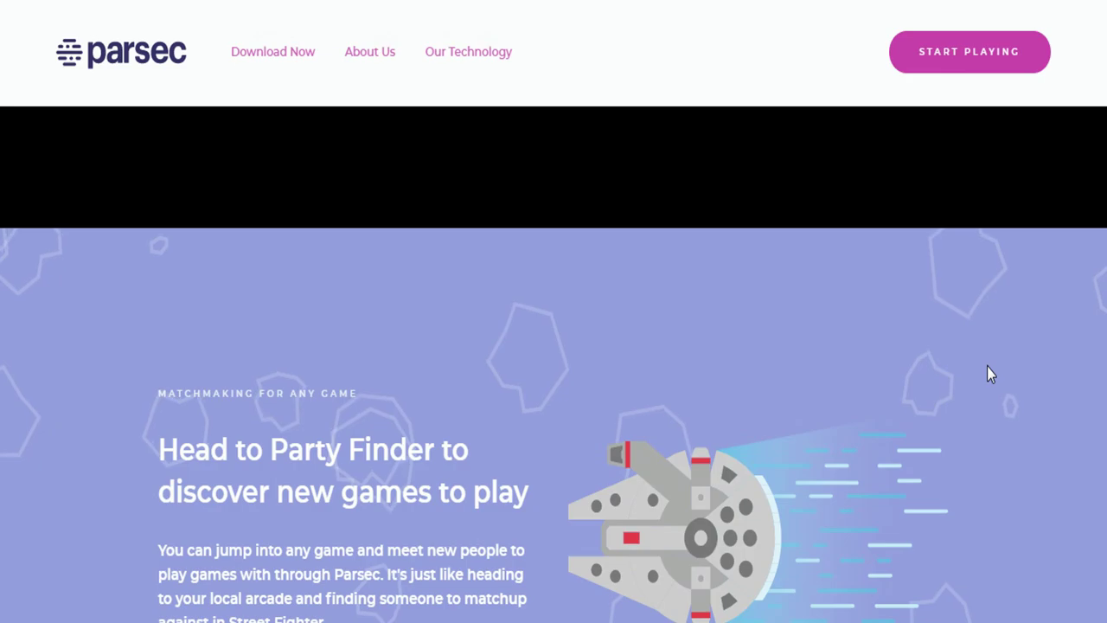
{"action": "scroll", "coordinate": [990, 374], "scroll_direction": "down", "scroll_amount": 3}
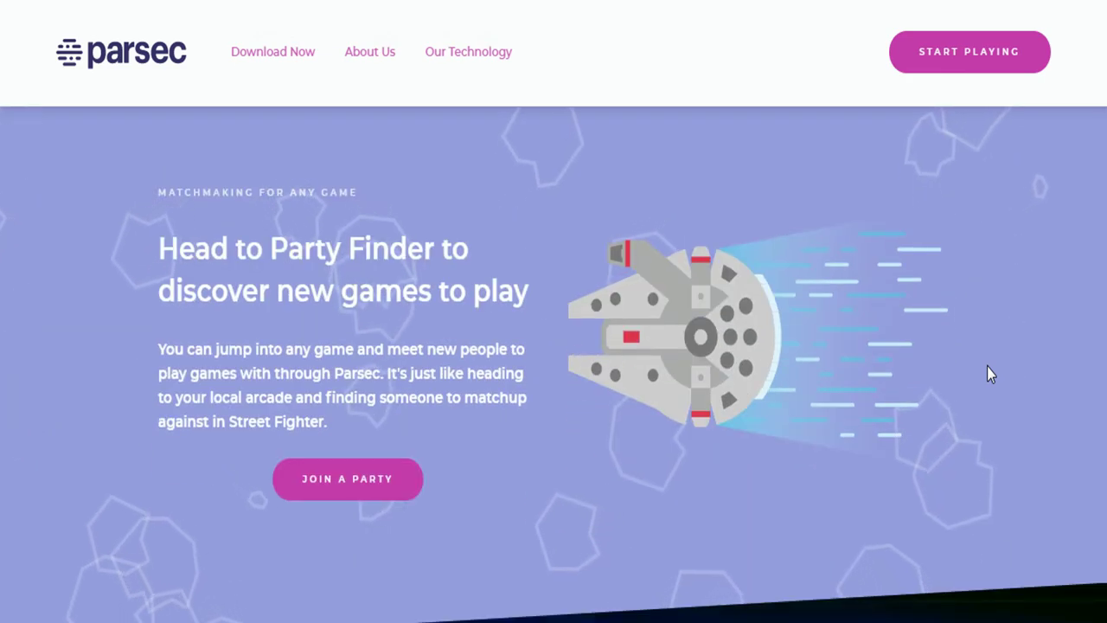
{"action": "scroll", "coordinate": [990, 374], "scroll_direction": "down", "scroll_amount": 4}
{"action": "scroll", "coordinate": [990, 373], "scroll_direction": "down", "scroll_amount": 3}
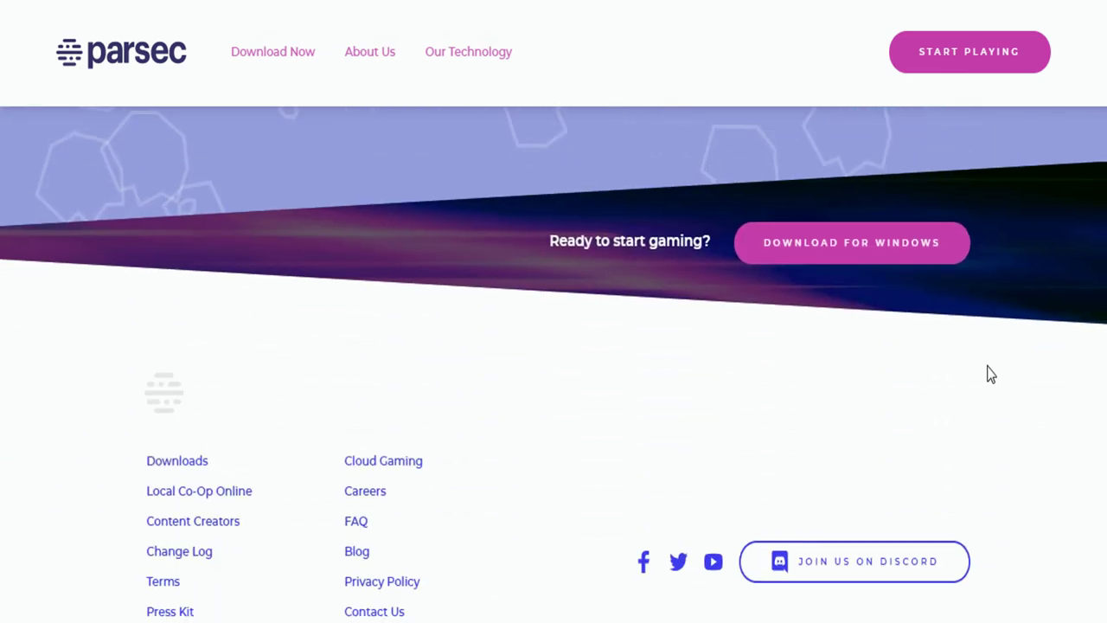
{"action": "left_click_drag", "start_coordinate": [1100, 519], "coordinate": [1102, 4]}
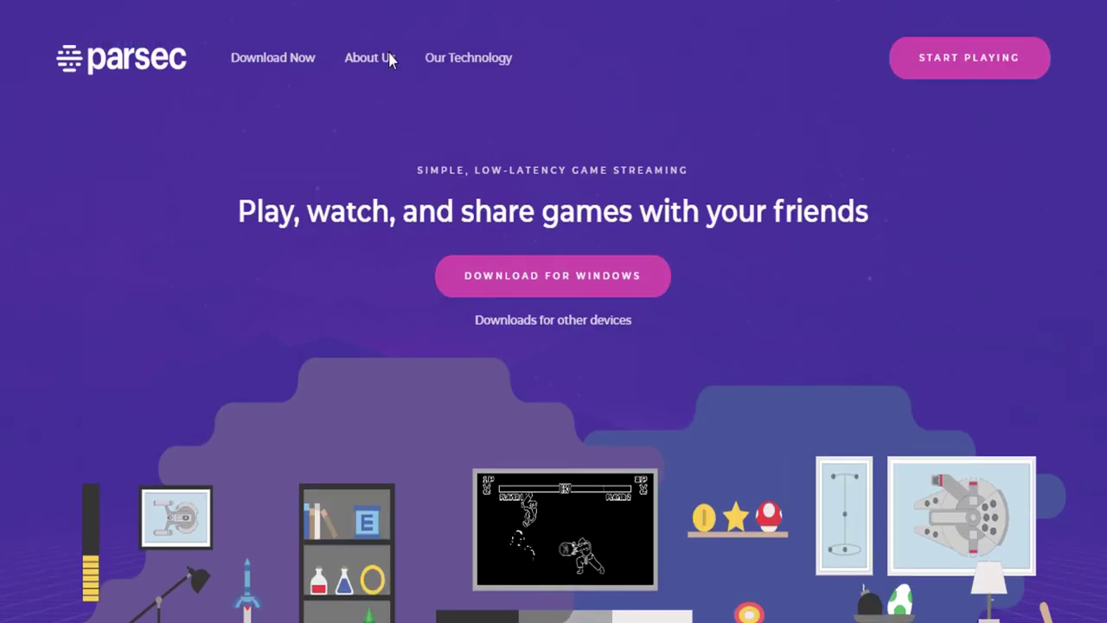
Open Parsec's About Us page and scroll through it
{"action": "left_click", "coordinate": [381, 57]}
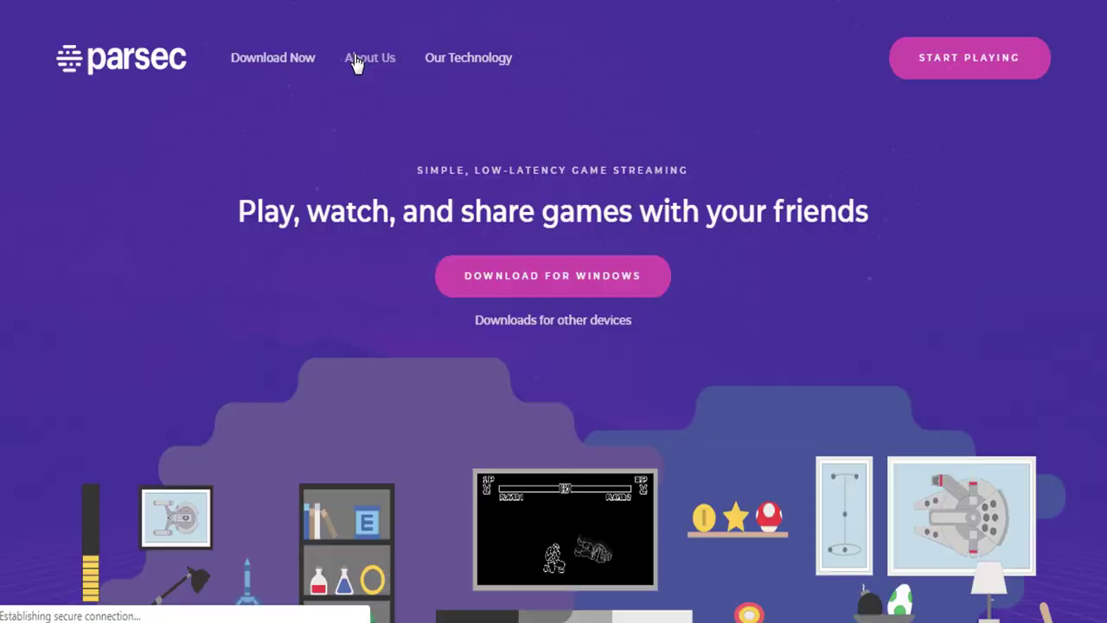
{"action": "scroll", "coordinate": [716, 296], "scroll_direction": "down", "scroll_amount": 1}
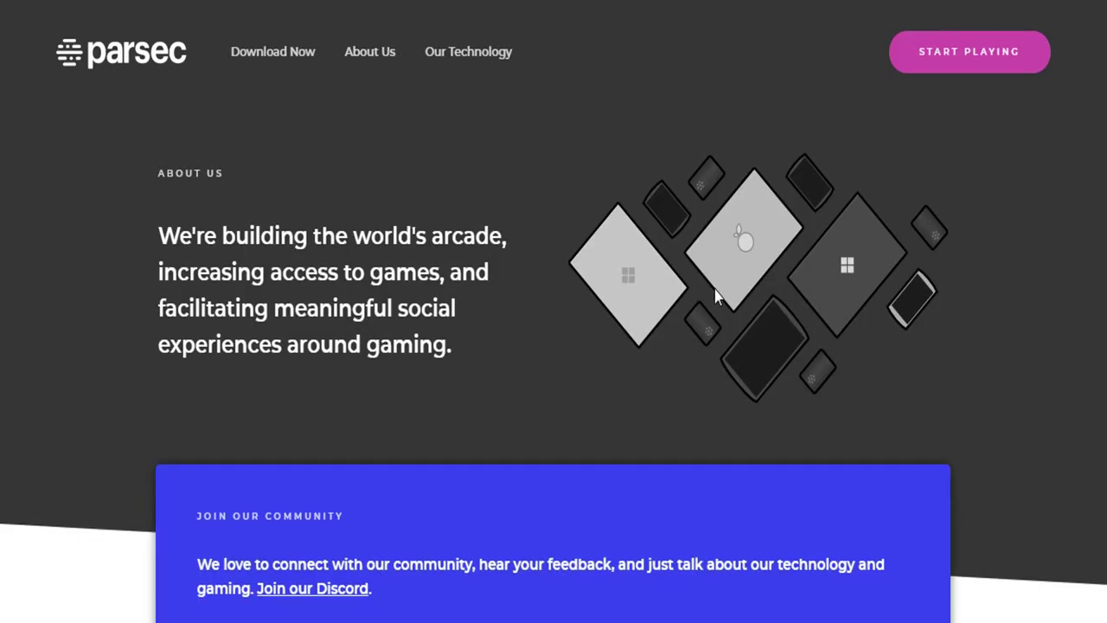
{"action": "scroll", "coordinate": [716, 295], "scroll_direction": "down", "scroll_amount": 1}
{"action": "scroll", "coordinate": [714, 296], "scroll_direction": "down", "scroll_amount": 3}
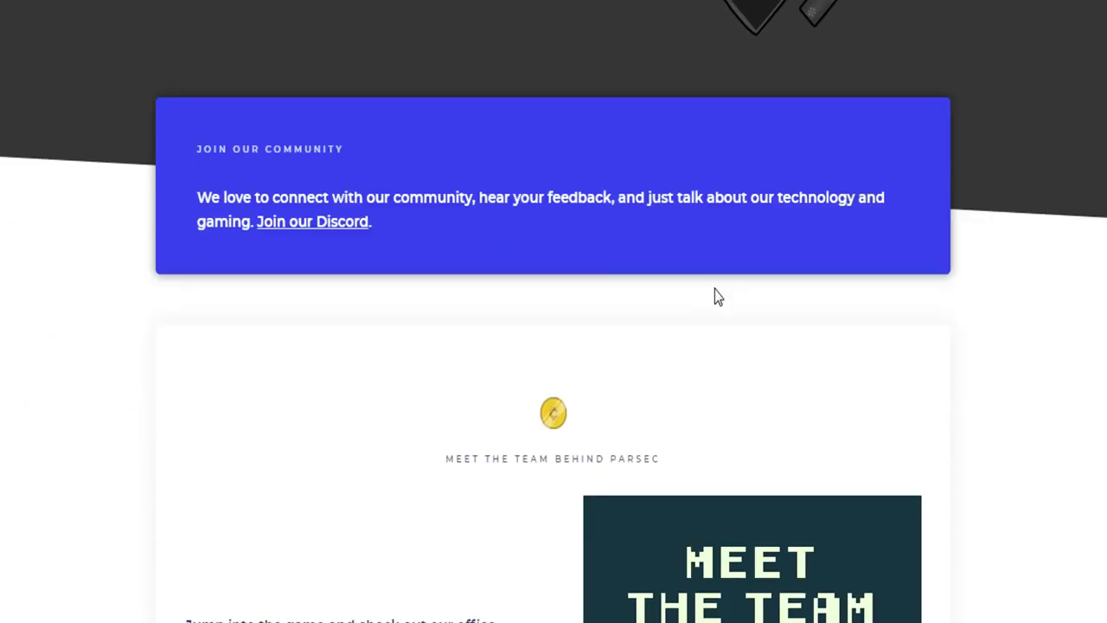
{"action": "scroll", "coordinate": [715, 295], "scroll_direction": "up", "scroll_amount": 5}
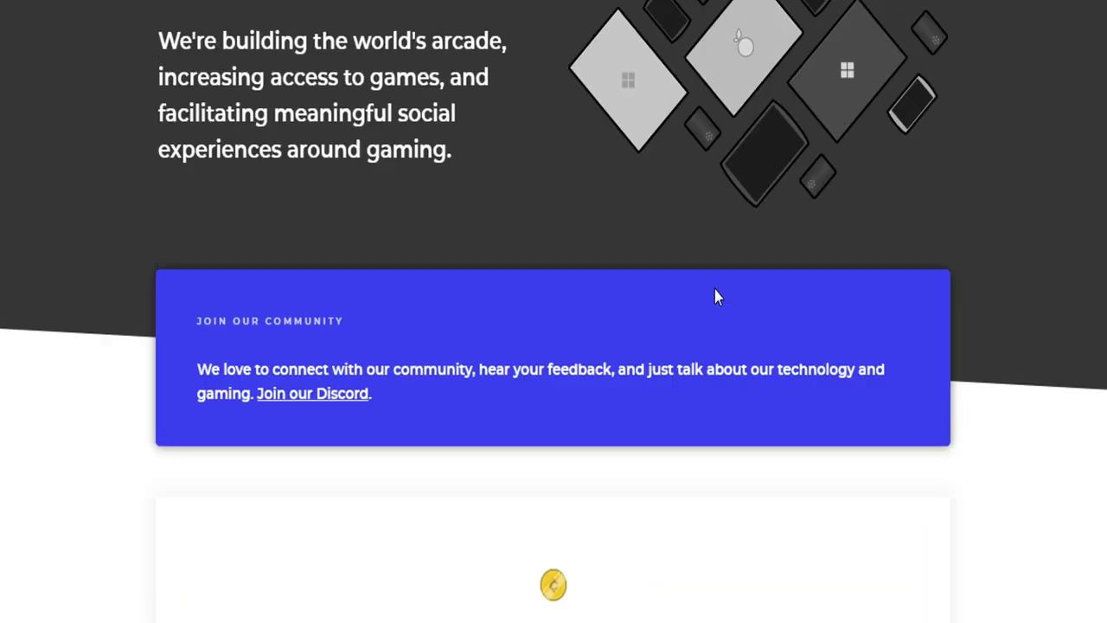
Read through the Our Technology page, then go to the Parsec download page
{"action": "left_click", "coordinate": [462, 61]}
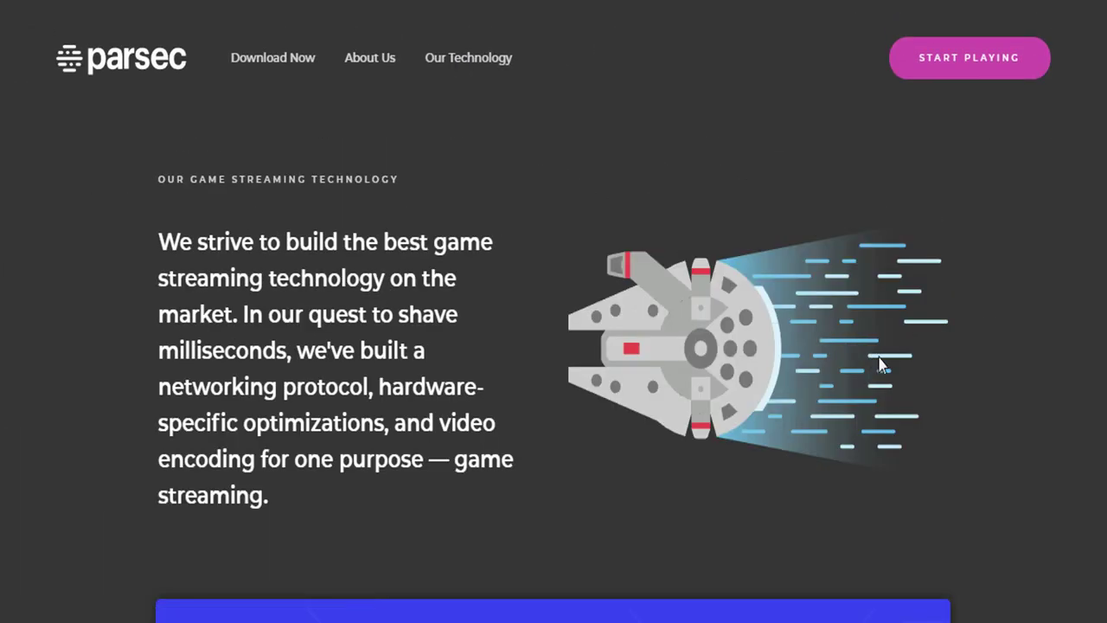
{"action": "scroll", "coordinate": [942, 294], "scroll_direction": "down", "scroll_amount": 5}
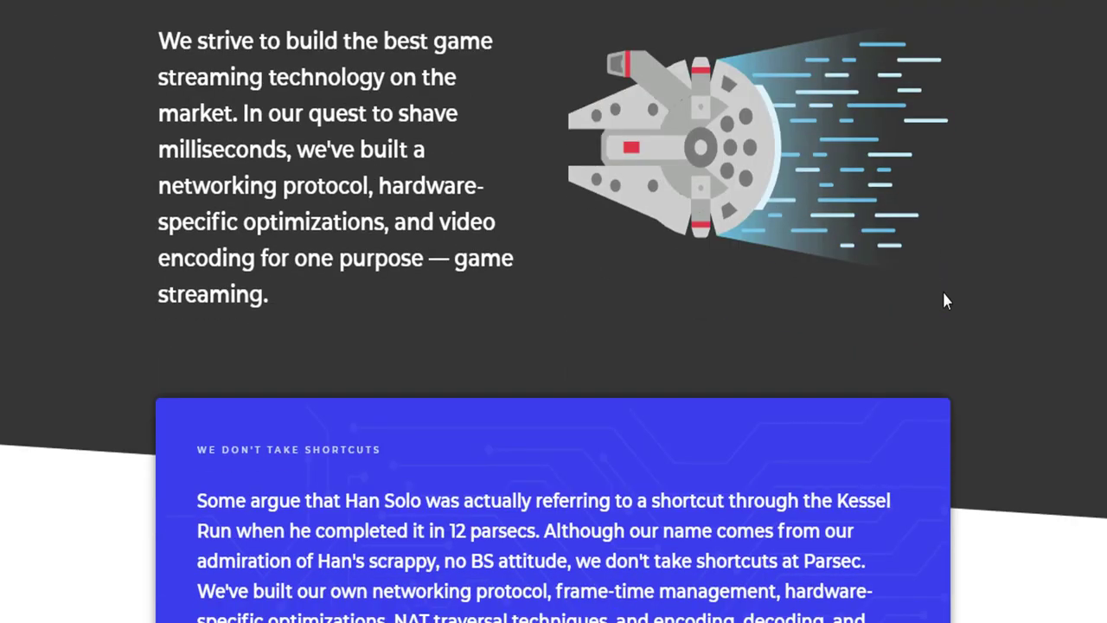
{"action": "scroll", "coordinate": [967, 322], "scroll_direction": "down", "scroll_amount": 5}
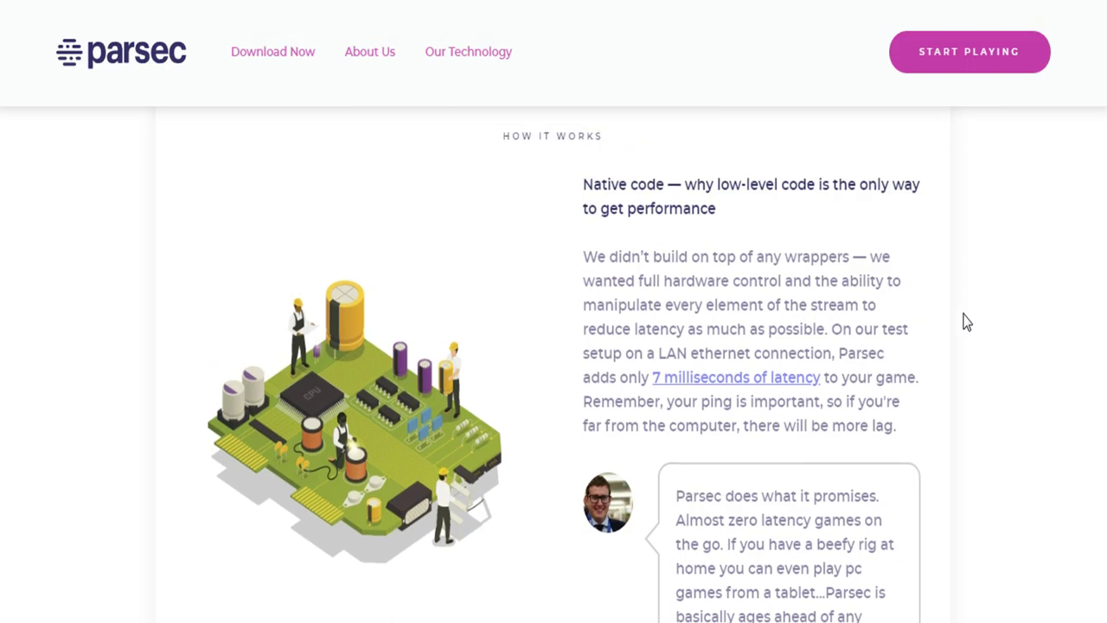
{"action": "scroll", "coordinate": [967, 322], "scroll_direction": "down", "scroll_amount": 6}
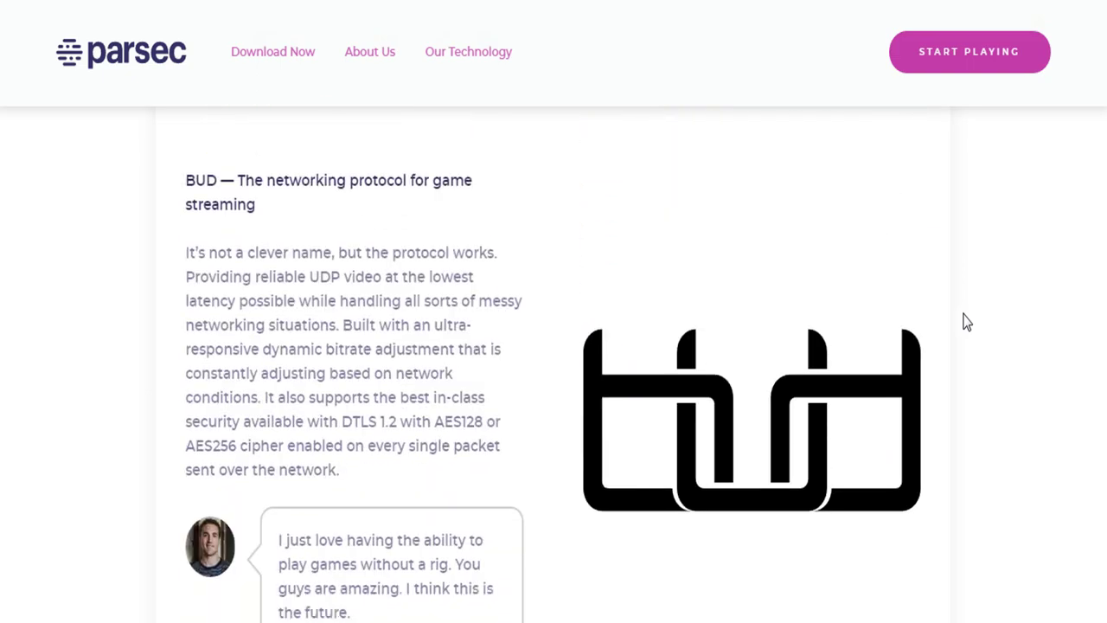
{"action": "scroll", "coordinate": [966, 322], "scroll_direction": "down", "scroll_amount": 6}
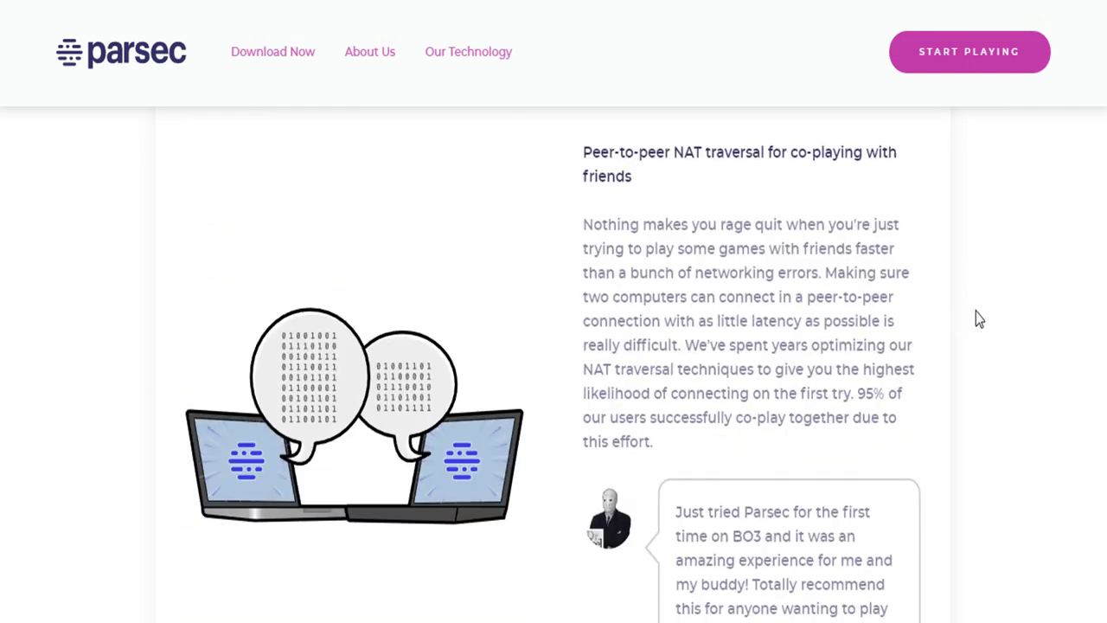
{"action": "scroll", "coordinate": [553, 346], "scroll_direction": "up", "scroll_amount": 20}
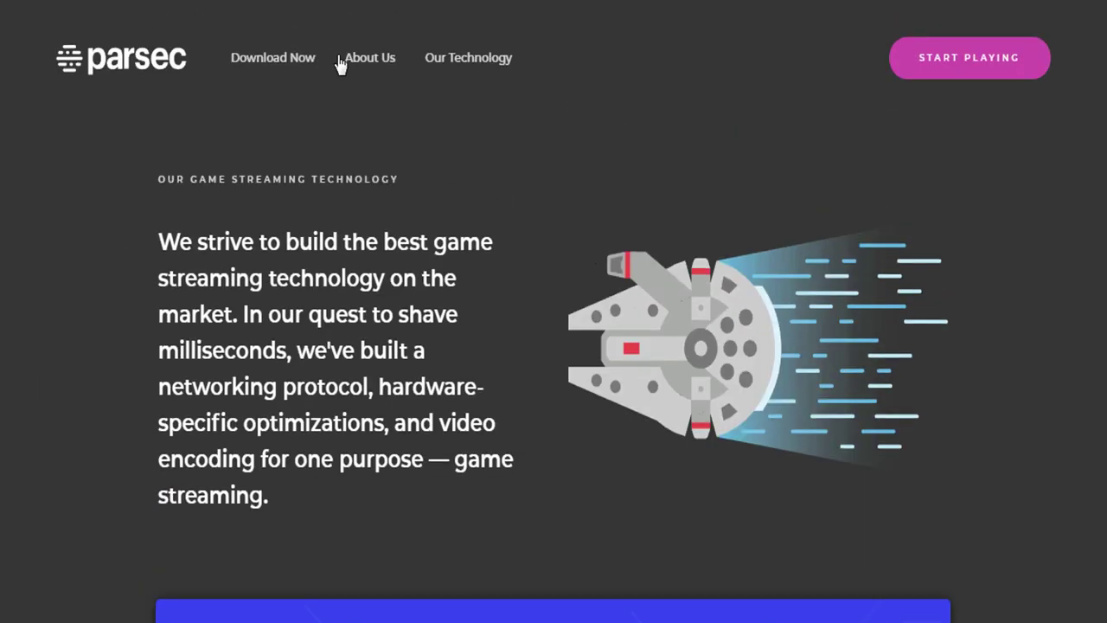
{"action": "left_click", "coordinate": [261, 67]}
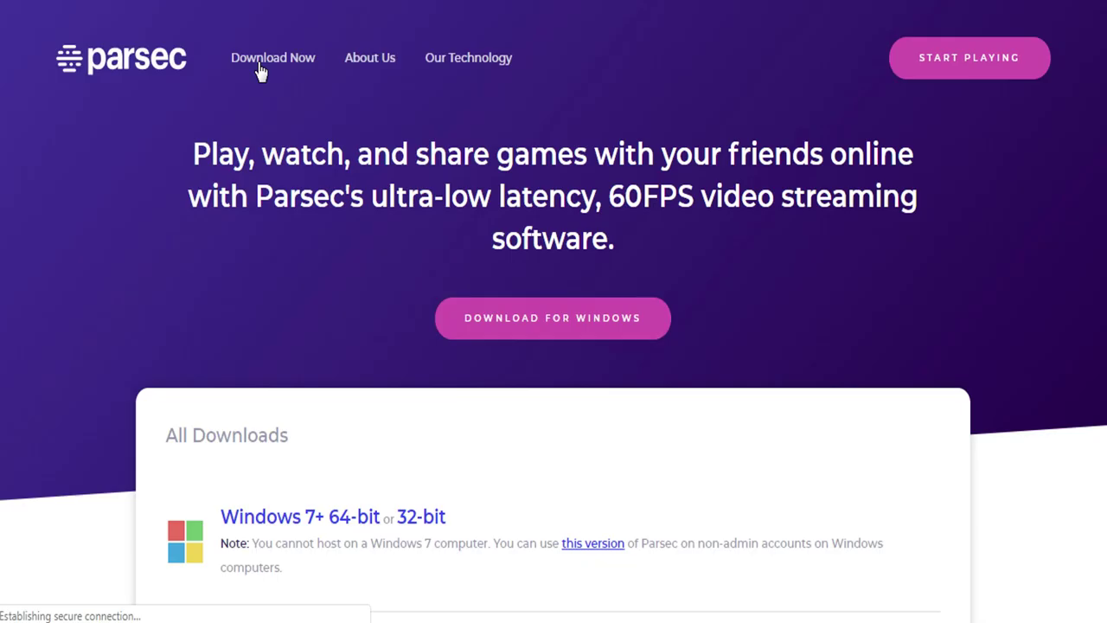
Download Parsec for Windows and scroll through the All Downloads list and back up
{"action": "left_click", "coordinate": [531, 338]}
{"action": "scroll", "coordinate": [532, 337], "scroll_direction": "down", "scroll_amount": 2}
{"action": "scroll", "coordinate": [532, 336], "scroll_direction": "down", "scroll_amount": 1}
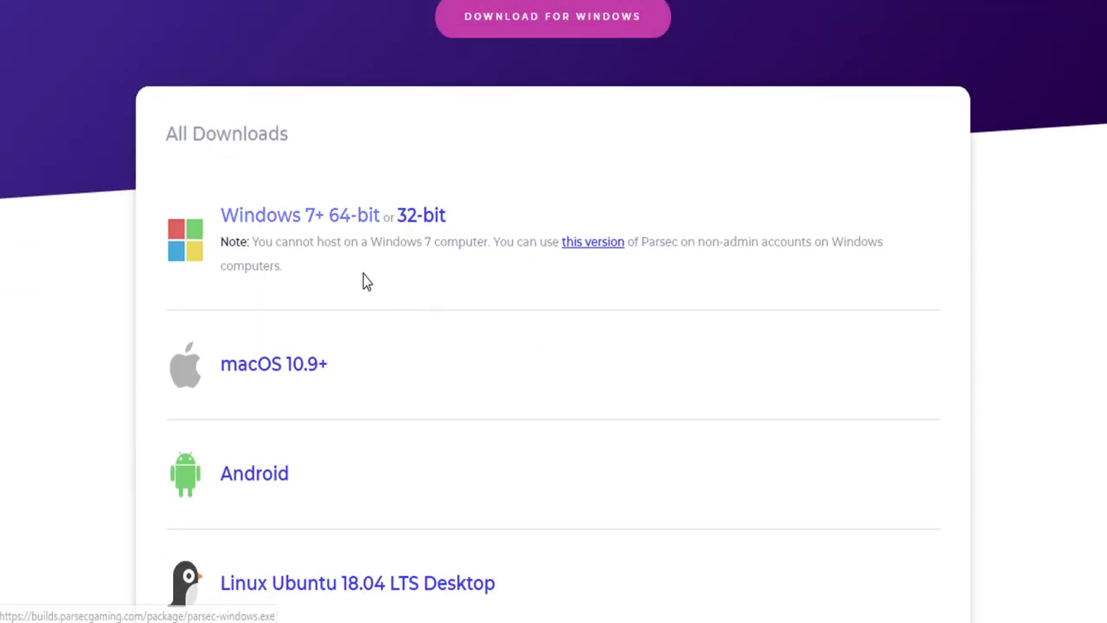
{"action": "scroll", "coordinate": [353, 534], "scroll_direction": "down", "scroll_amount": 1}
{"action": "scroll", "coordinate": [358, 487], "scroll_direction": "down", "scroll_amount": 4}
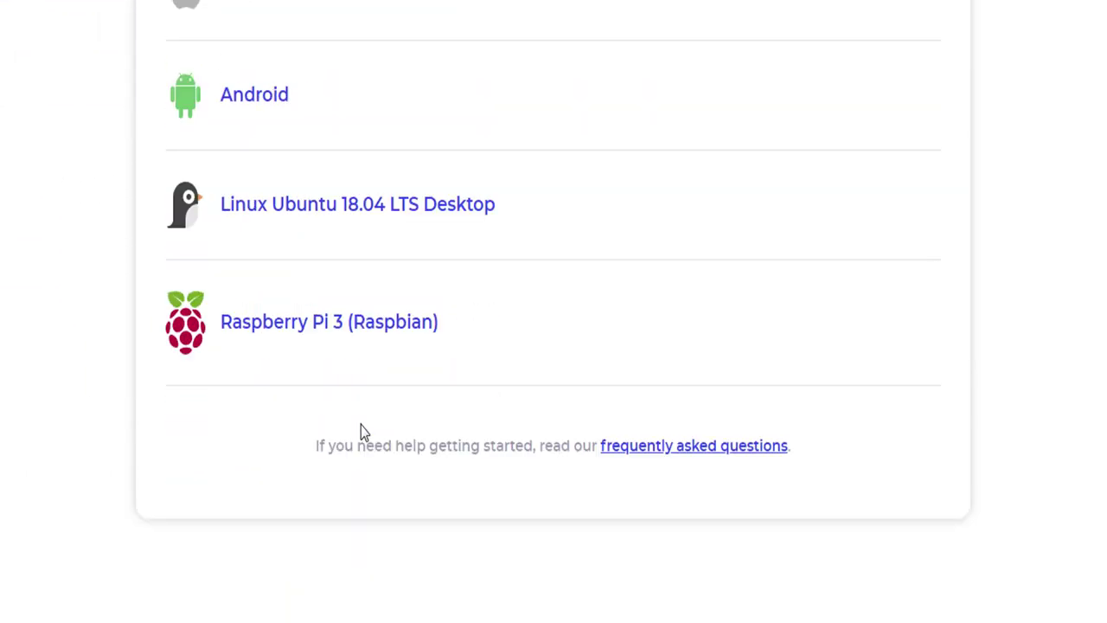
{"action": "scroll", "coordinate": [363, 433], "scroll_direction": "up", "scroll_amount": 3}
{"action": "scroll", "coordinate": [563, 423], "scroll_direction": "up", "scroll_amount": 5}
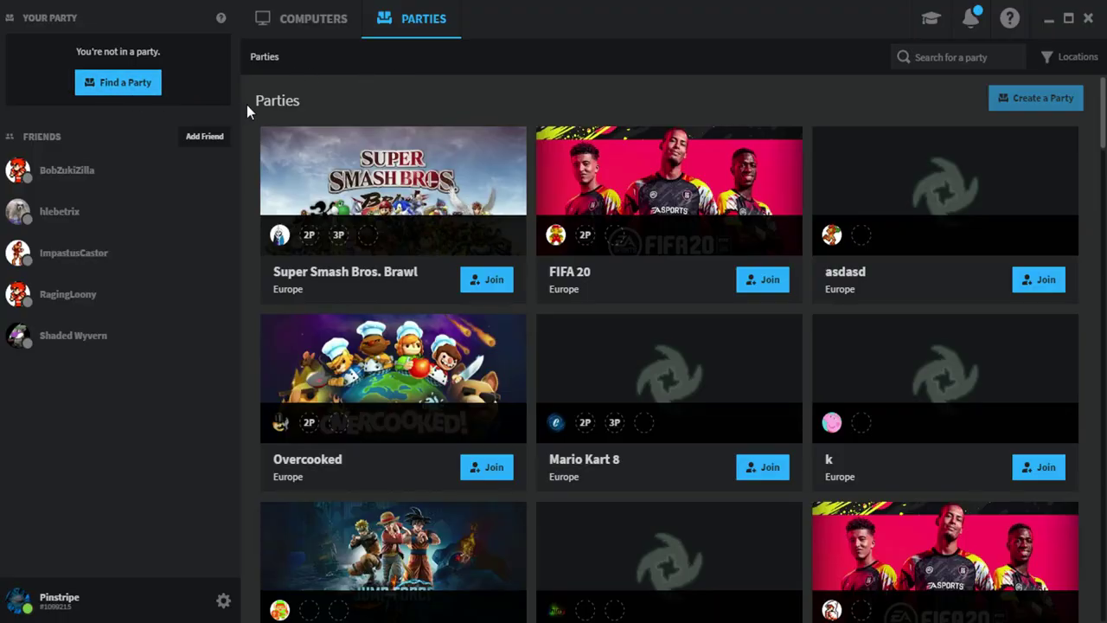
{"action": "left_click", "coordinate": [276, 28]}
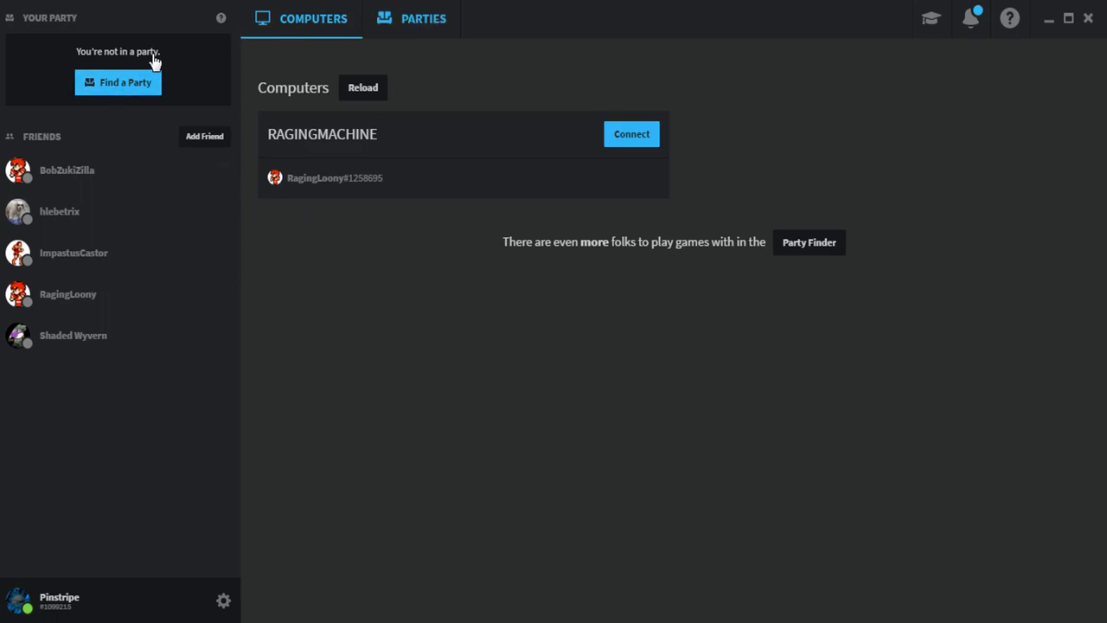
{"action": "left_click", "coordinate": [119, 79]}
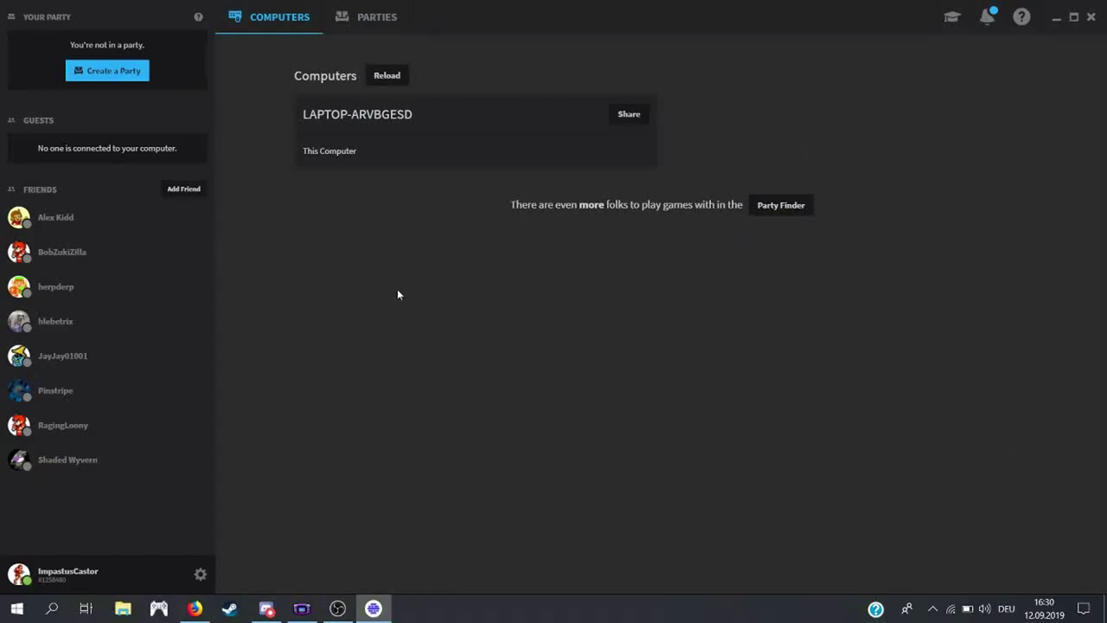
Start a new party with Hogs of War as its game and Private switched on
{"action": "left_click", "coordinate": [114, 76]}
{"action": "left_click", "coordinate": [759, 105]}
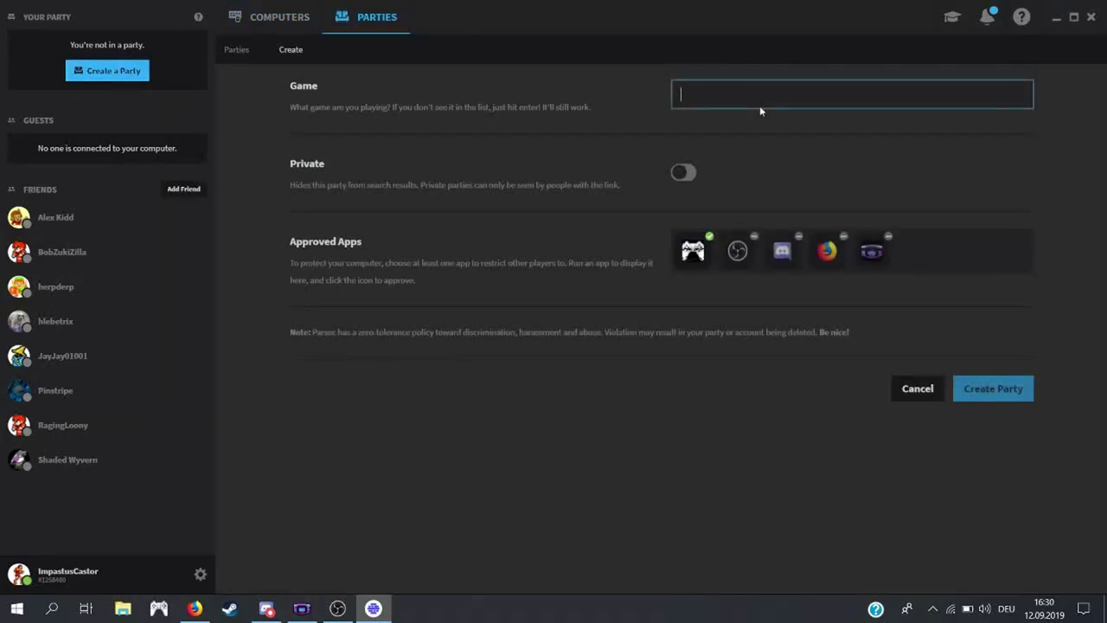
{"action": "type", "text": "Hogs of War"}
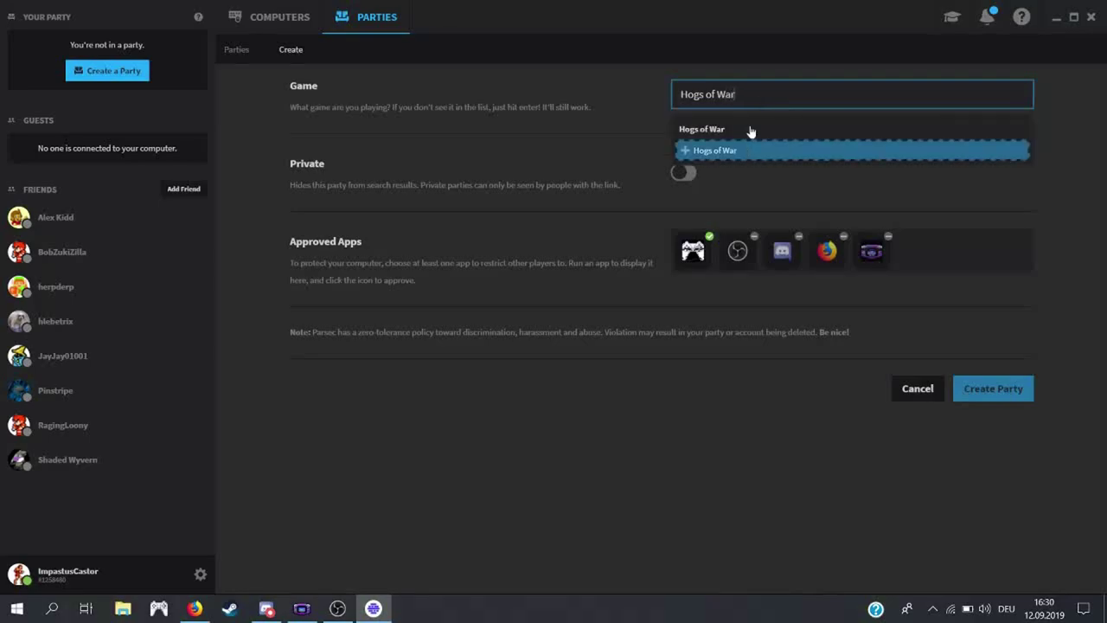
{"action": "left_click", "coordinate": [749, 127]}
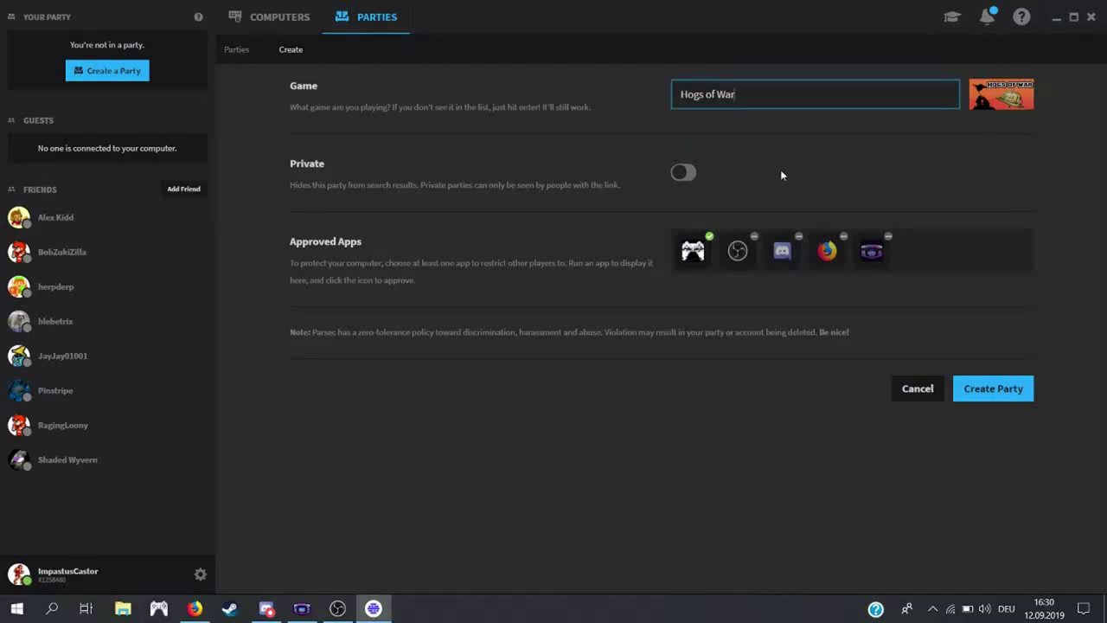
{"action": "left_click", "coordinate": [684, 174]}
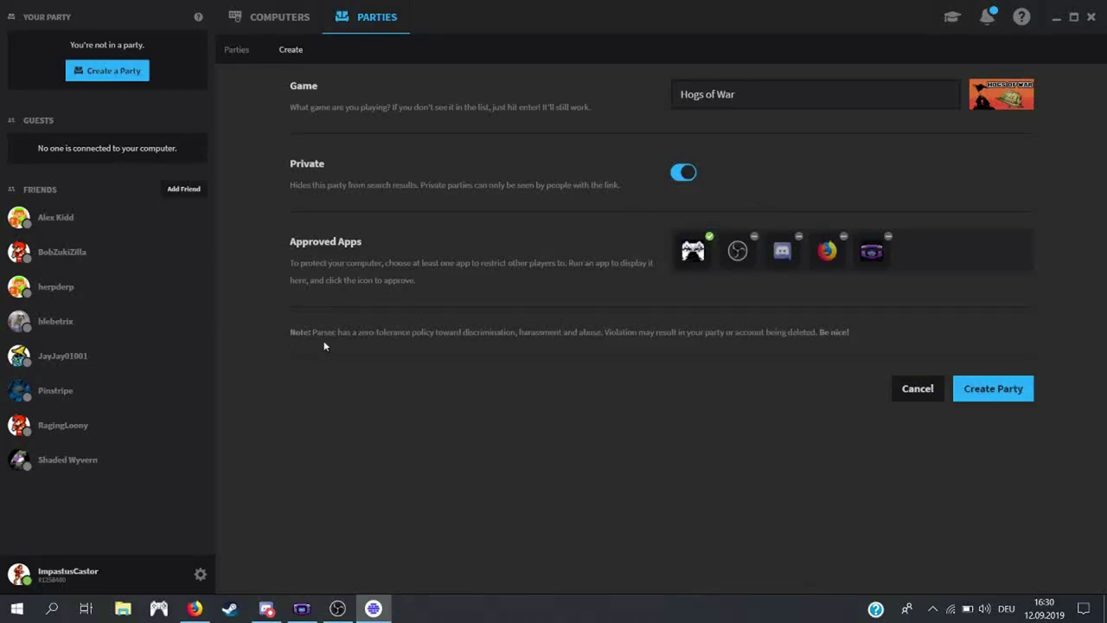
Create the Hogs of War party and set its player slots to 4
{"action": "left_click", "coordinate": [977, 391]}
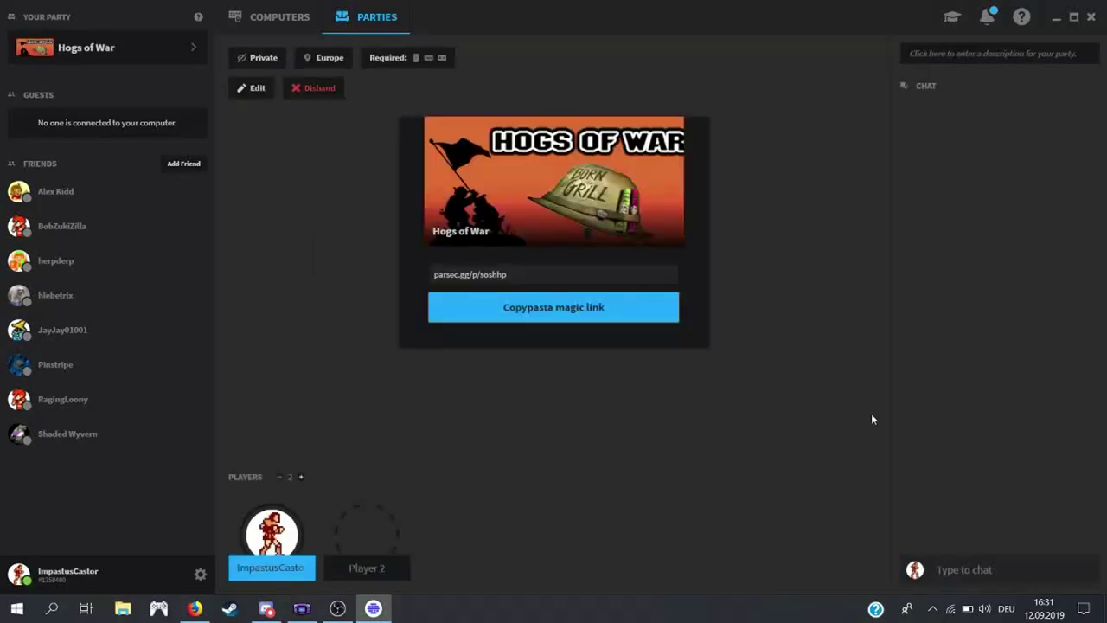
{"action": "left_click", "coordinate": [301, 476]}
{"action": "left_click", "coordinate": [301, 476]}
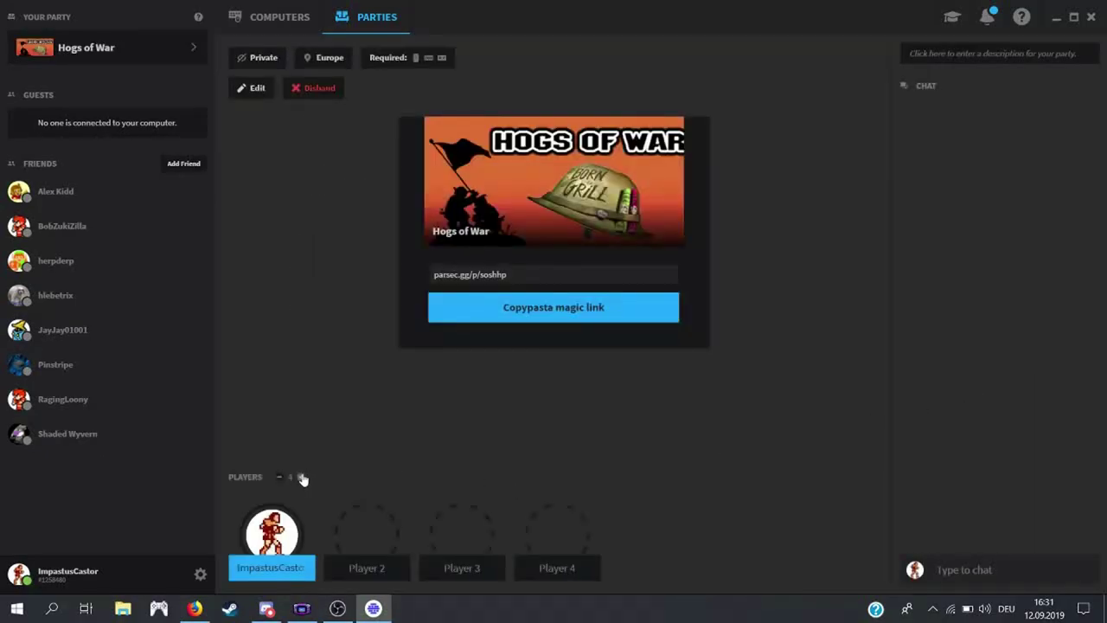
{"action": "left_click", "coordinate": [301, 477]}
{"action": "left_click", "coordinate": [300, 476]}
{"action": "left_click", "coordinate": [301, 476]}
{"action": "left_click", "coordinate": [278, 476]}
{"action": "left_click", "coordinate": [278, 476]}
{"action": "left_click", "coordinate": [278, 477]}
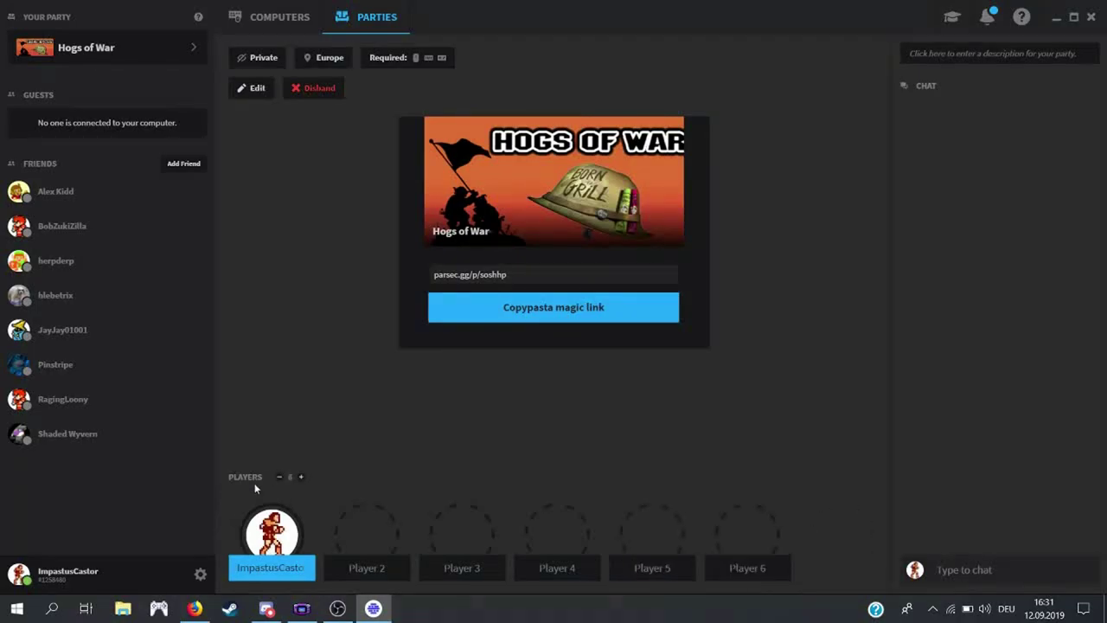
{"action": "left_click", "coordinate": [279, 476]}
{"action": "left_click", "coordinate": [279, 477]}
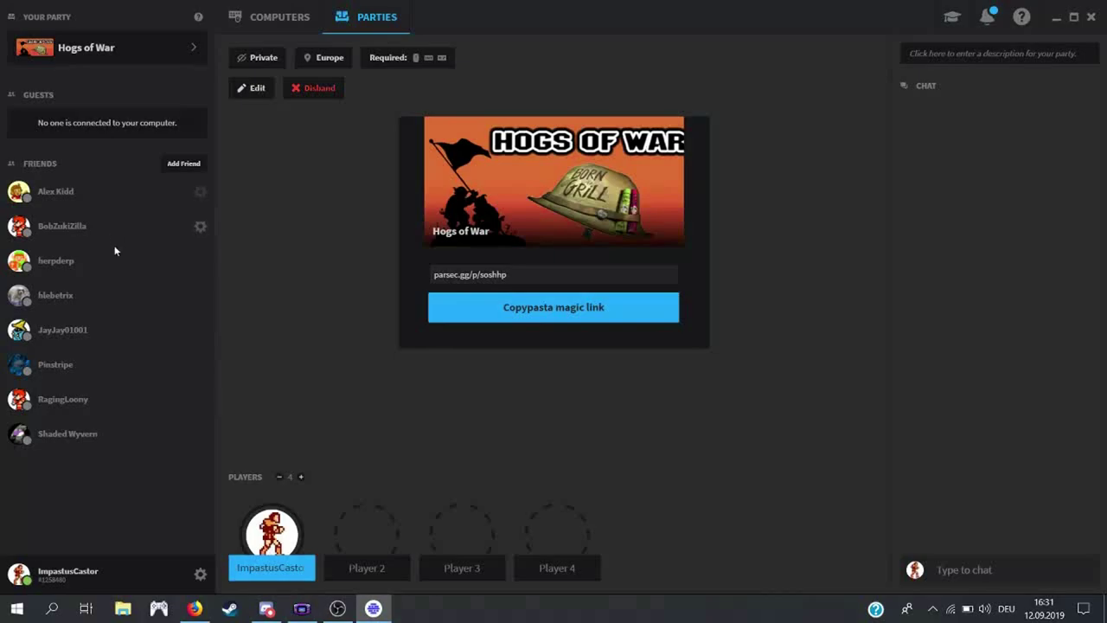
{"action": "left_click", "coordinate": [81, 363]}
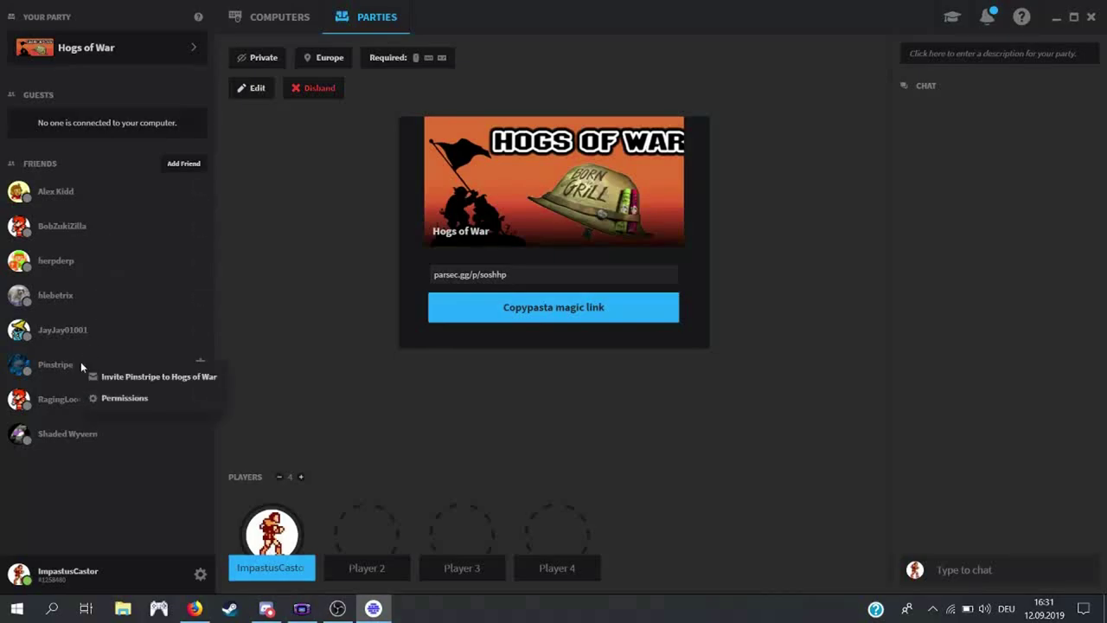
Invite the friend to Hogs of War, granting connect, controller, keyboard and mouse permissions
{"action": "left_click", "coordinate": [160, 378]}
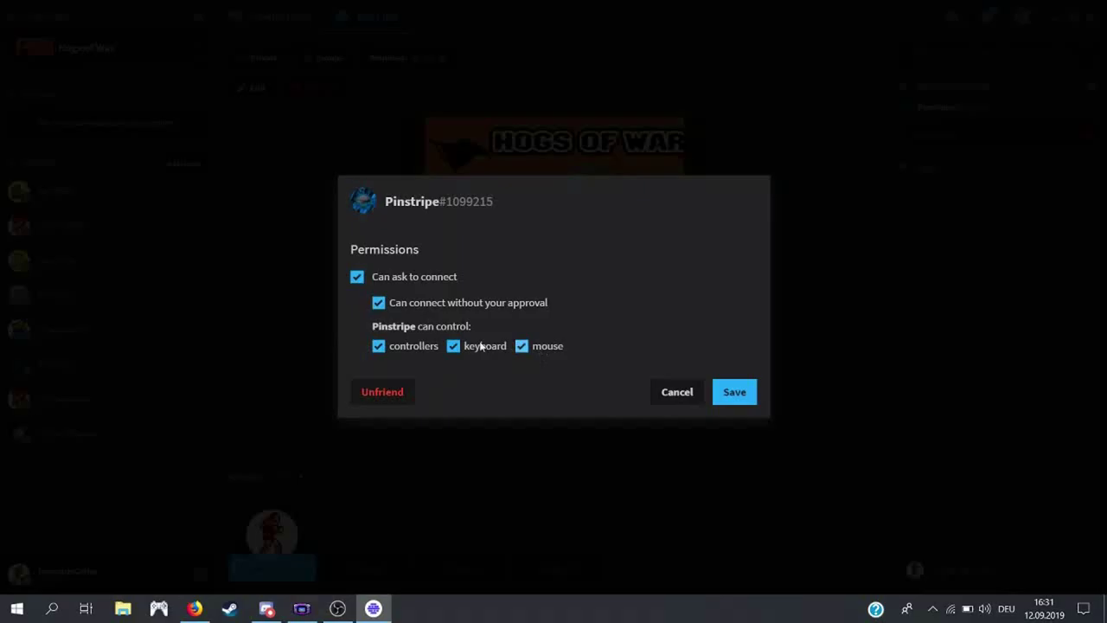
{"action": "left_click", "coordinate": [733, 392]}
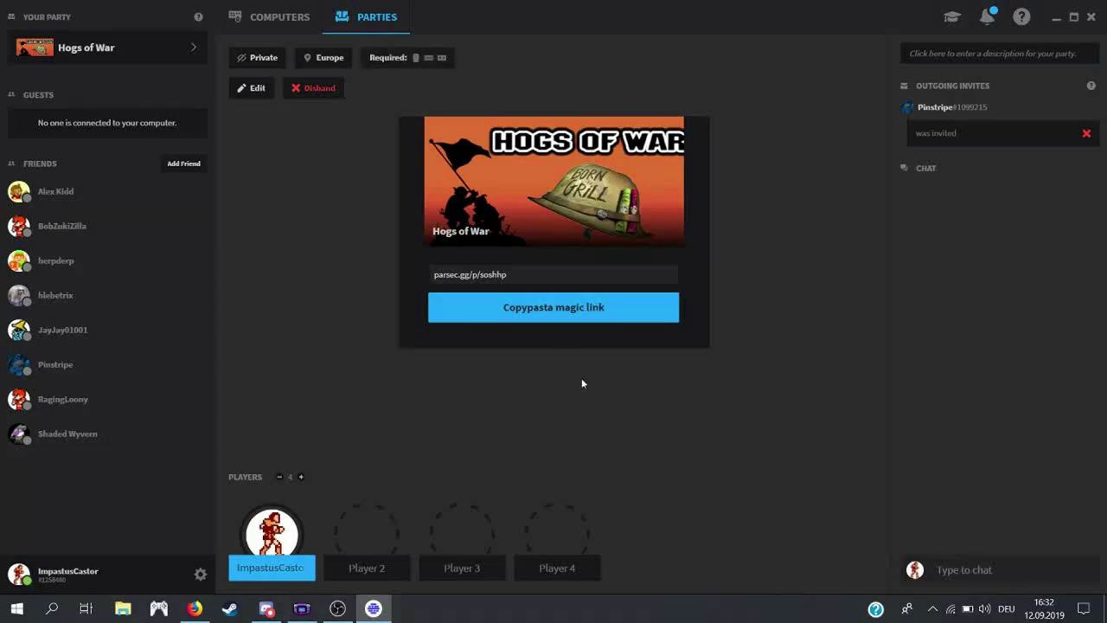
{"action": "left_click", "coordinate": [317, 63]}
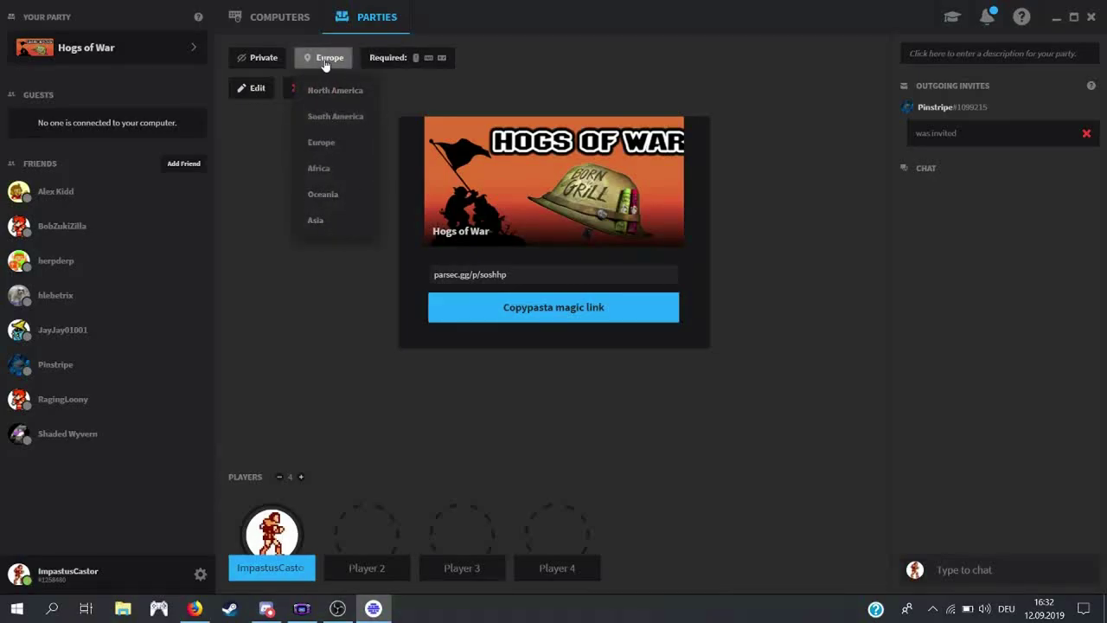
{"action": "left_click", "coordinate": [271, 145]}
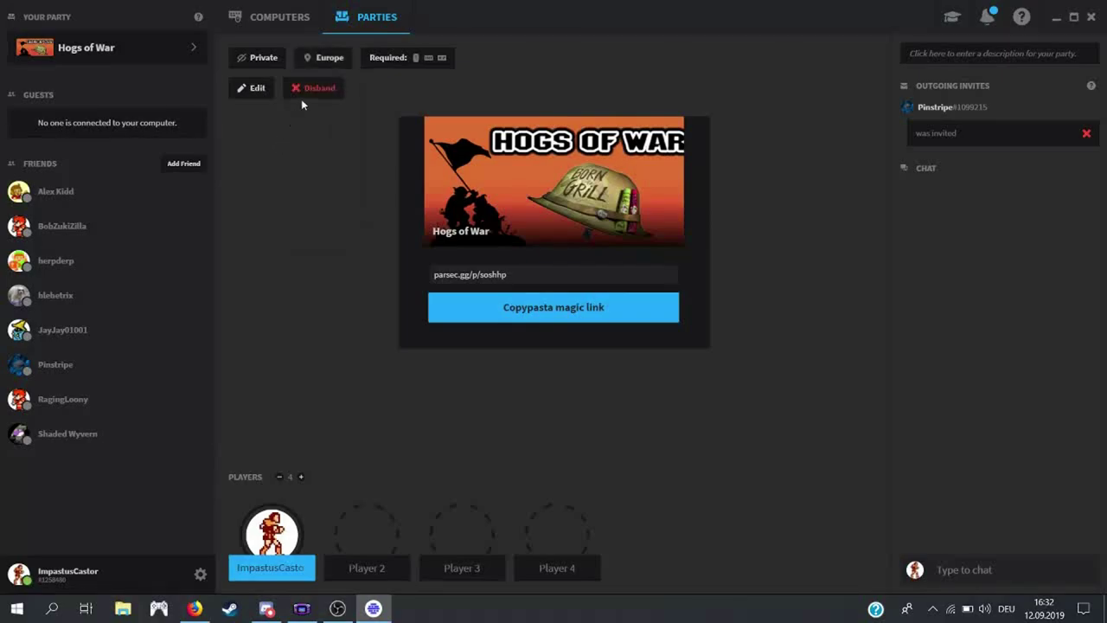
{"action": "left_click", "coordinate": [257, 89]}
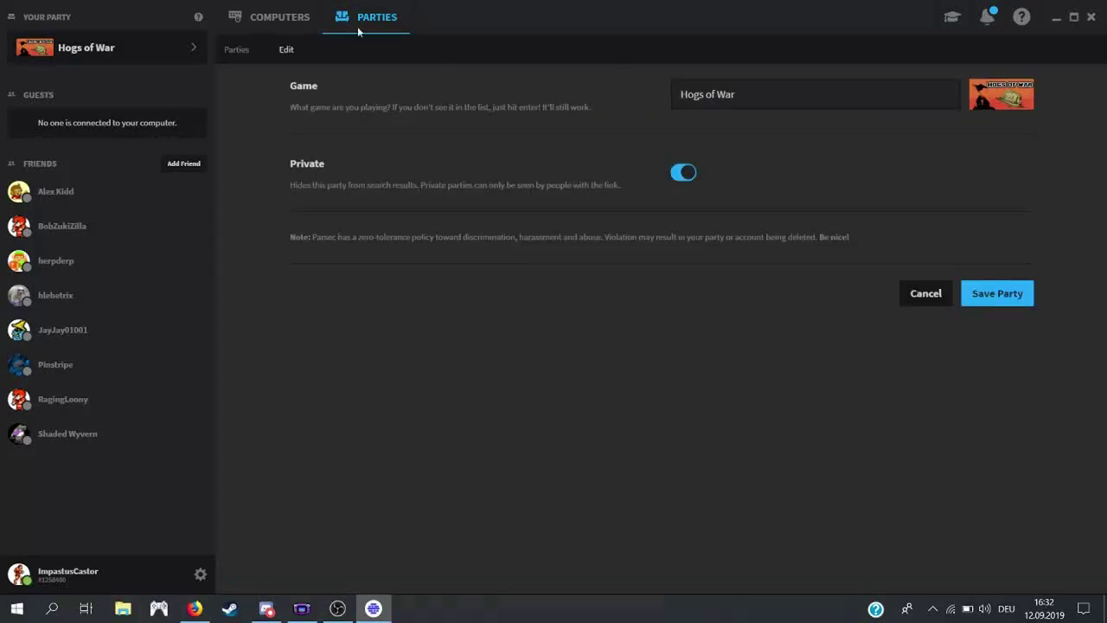
{"action": "left_click", "coordinate": [989, 304]}
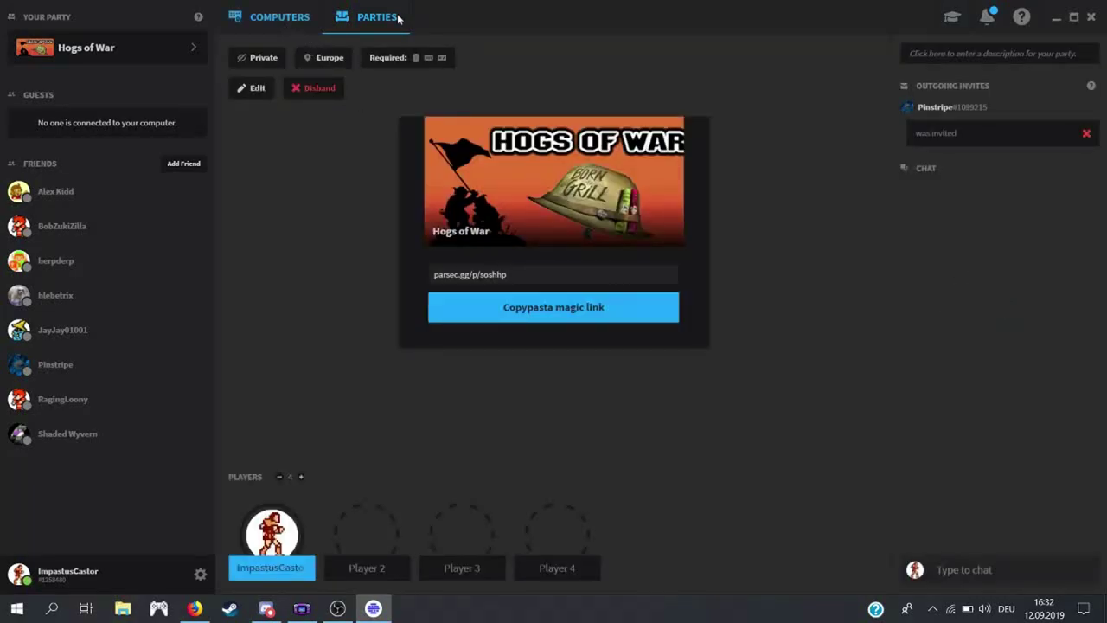
Look over Parsec's Client Settings, then cancel the outgoing invite to the friend
{"action": "left_click", "coordinate": [199, 575]}
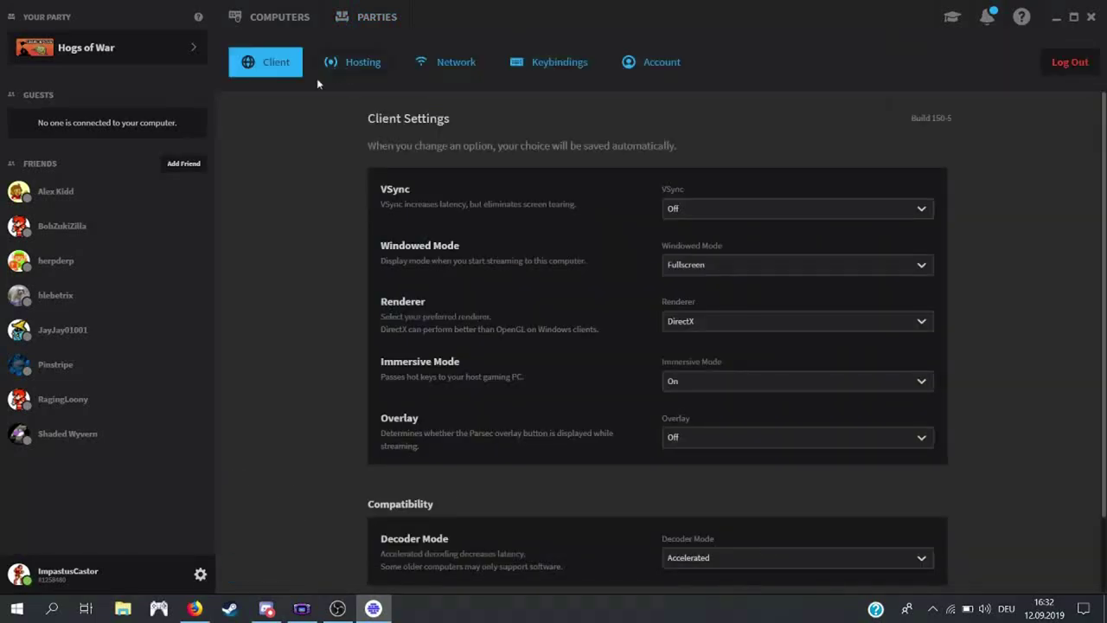
{"action": "scroll", "coordinate": [588, 248], "scroll_direction": "down", "scroll_amount": 2}
{"action": "scroll", "coordinate": [571, 254], "scroll_direction": "up", "scroll_amount": 2}
{"action": "scroll", "coordinate": [538, 322], "scroll_direction": "down", "scroll_amount": 2}
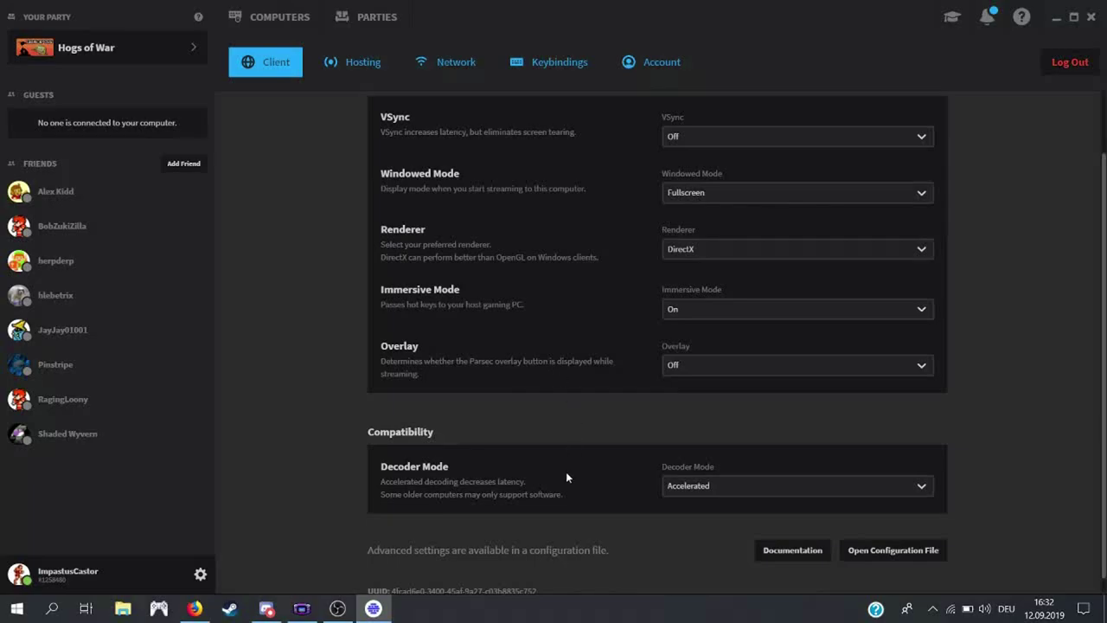
{"action": "scroll", "coordinate": [485, 321], "scroll_direction": "up", "scroll_amount": 2}
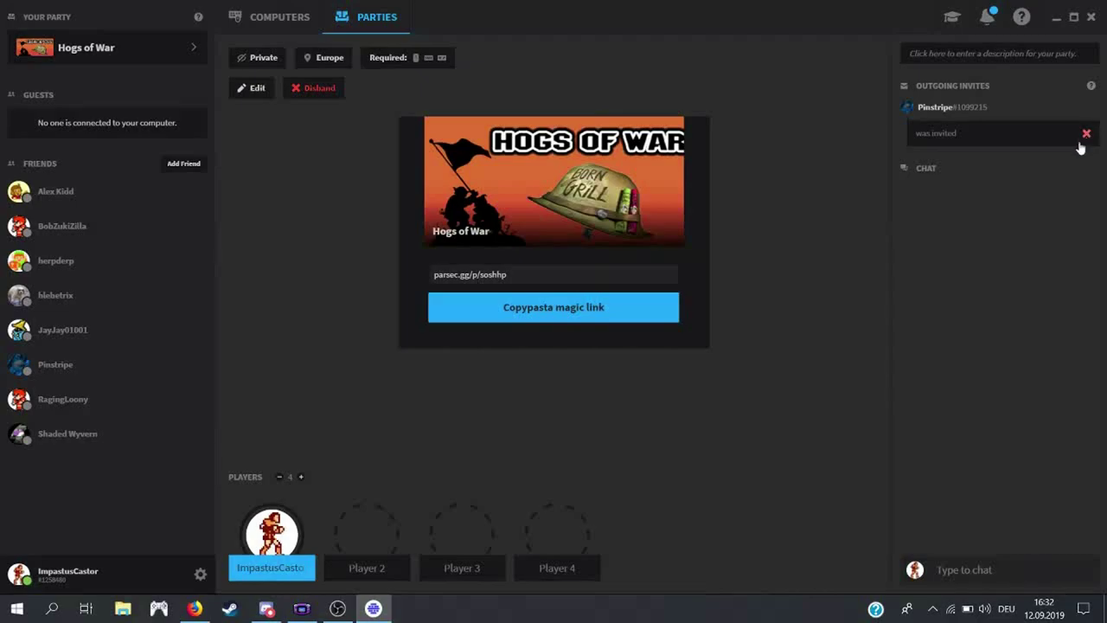
{"action": "left_click", "coordinate": [1086, 134]}
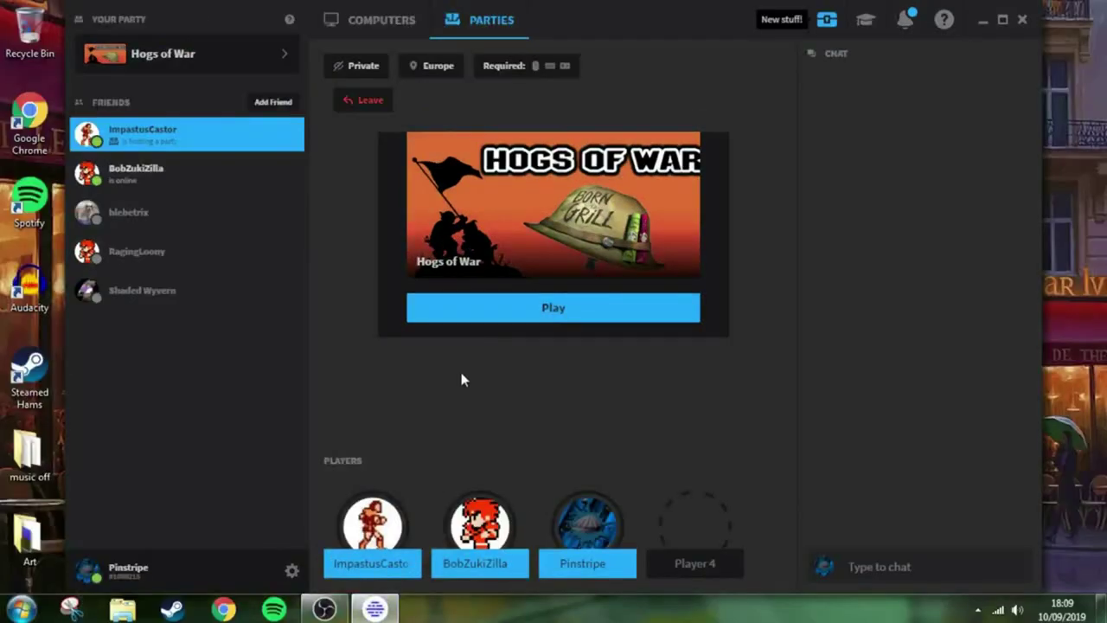
Connect to the host's game, centre the ePSXe window, and browse its File and Config menus
{"action": "left_click", "coordinate": [507, 318]}
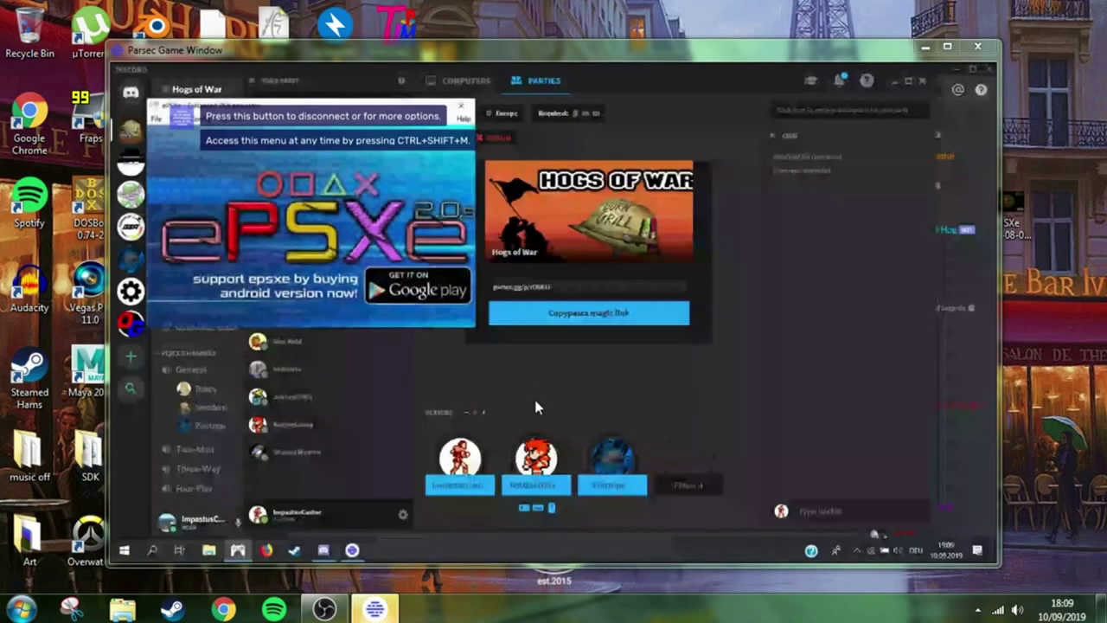
{"action": "left_click_drag", "start_coordinate": [578, 260], "coordinate": [474, 256]}
{"action": "key", "text": "alt+f"}
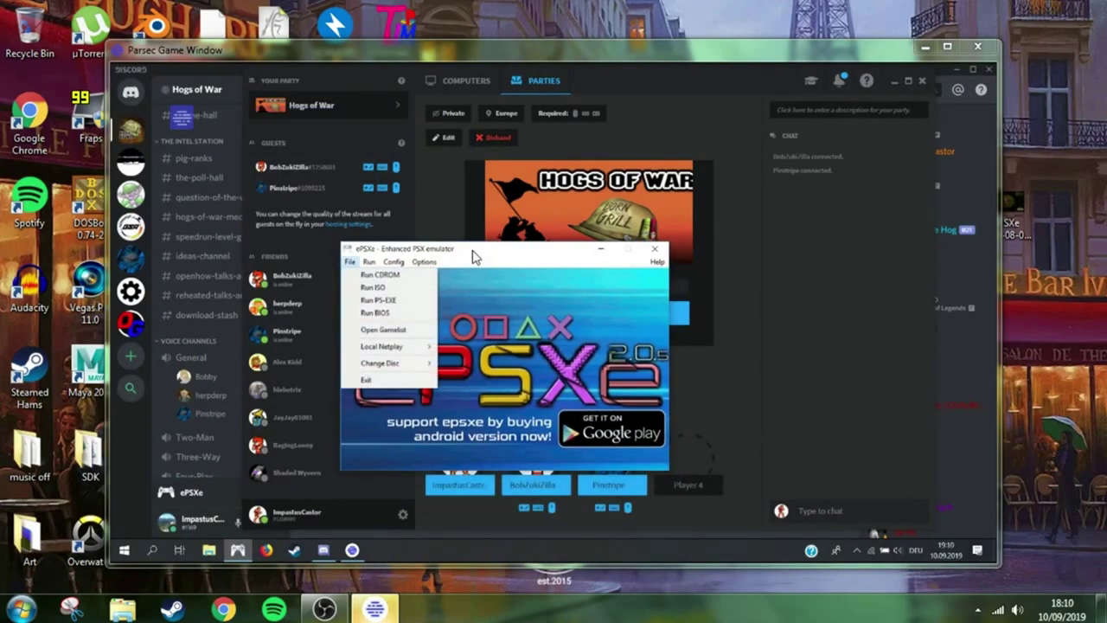
{"action": "key", "text": "Down"}
{"action": "key", "text": "Escape"}
{"action": "key", "text": "alt+c"}
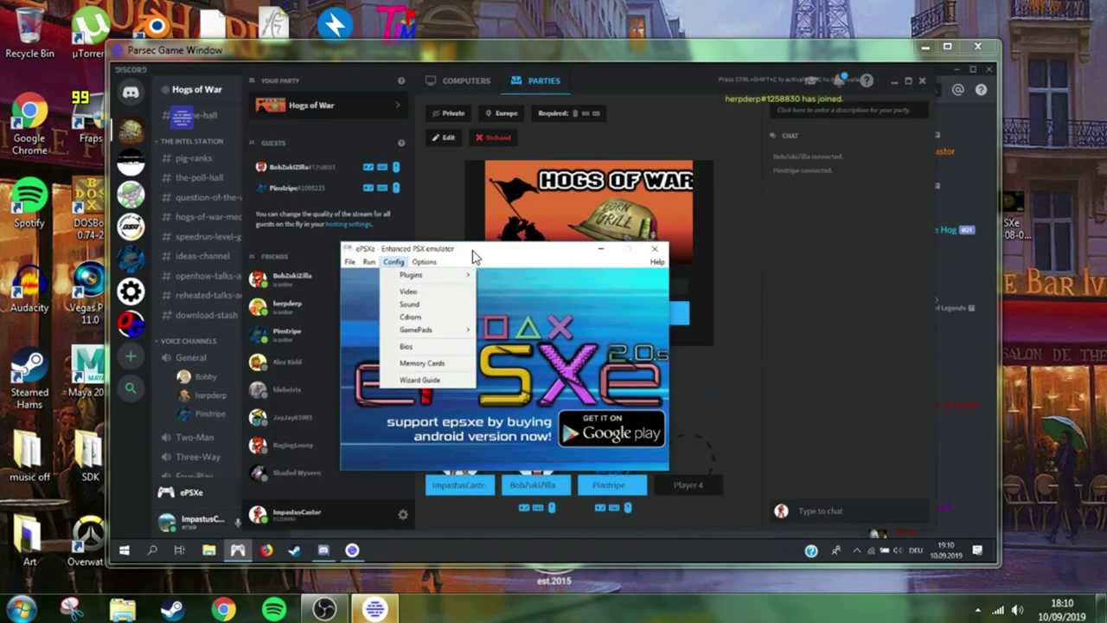
{"action": "key", "text": "Escape"}
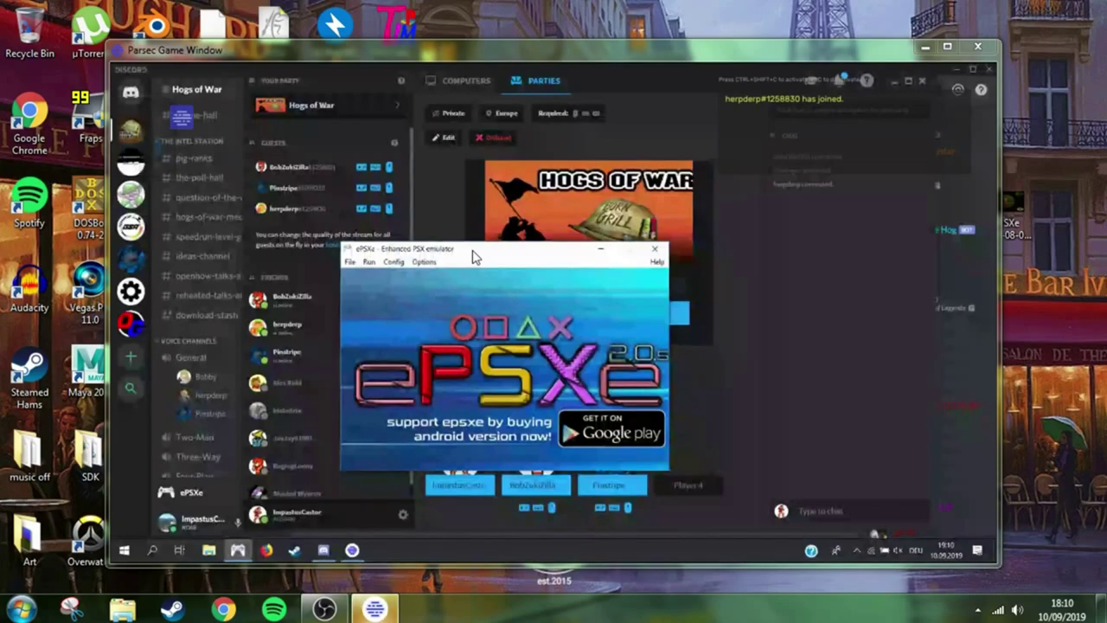
Map ePSXe Port 1 Pad 1, reassigning its L2 button, and confirm
{"action": "left_click", "coordinate": [393, 262]}
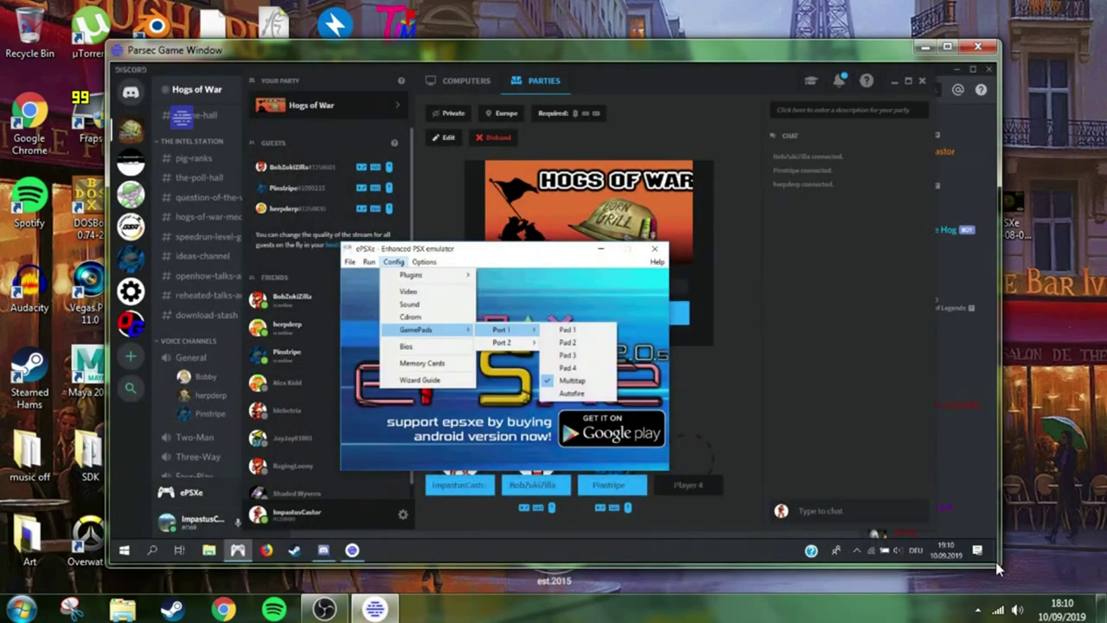
{"action": "left_click", "coordinate": [577, 330]}
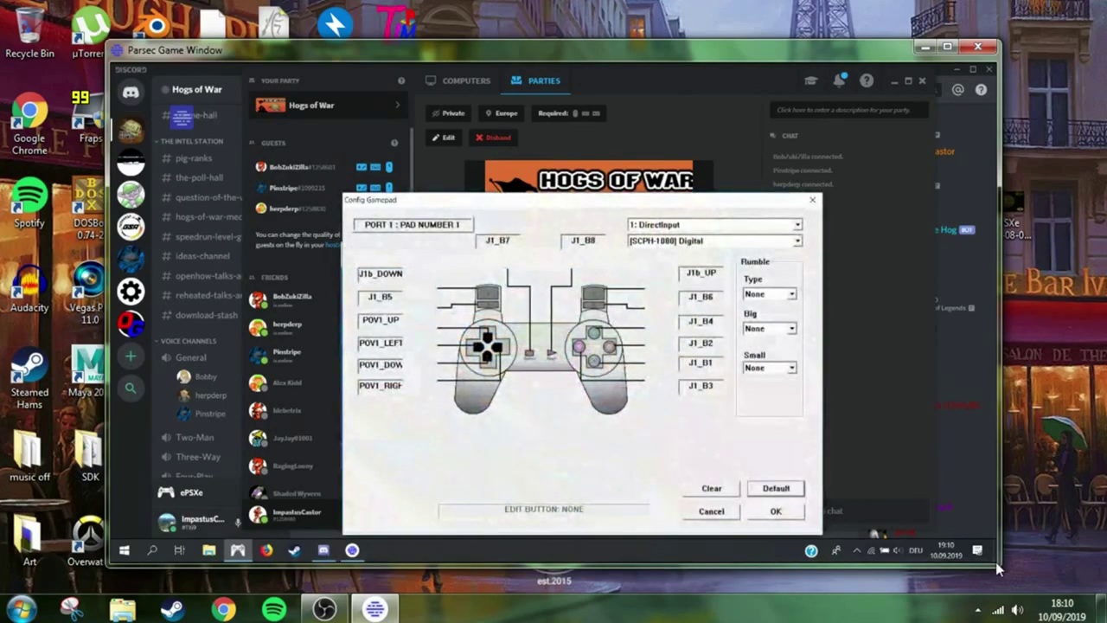
{"action": "left_click", "coordinate": [396, 273]}
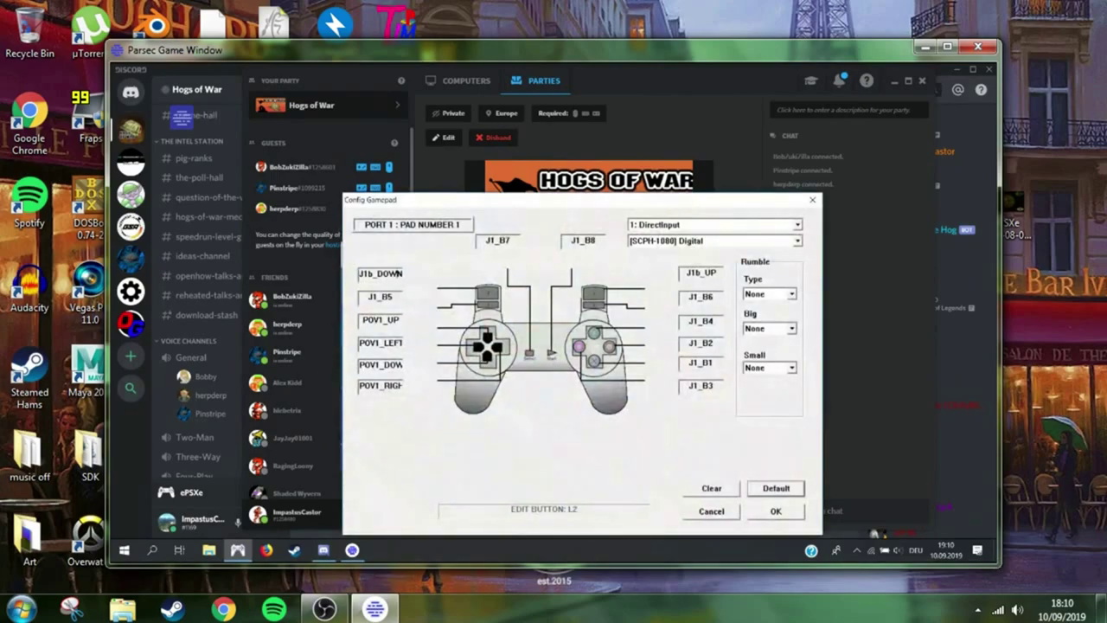
{"action": "key", "text": "Return"}
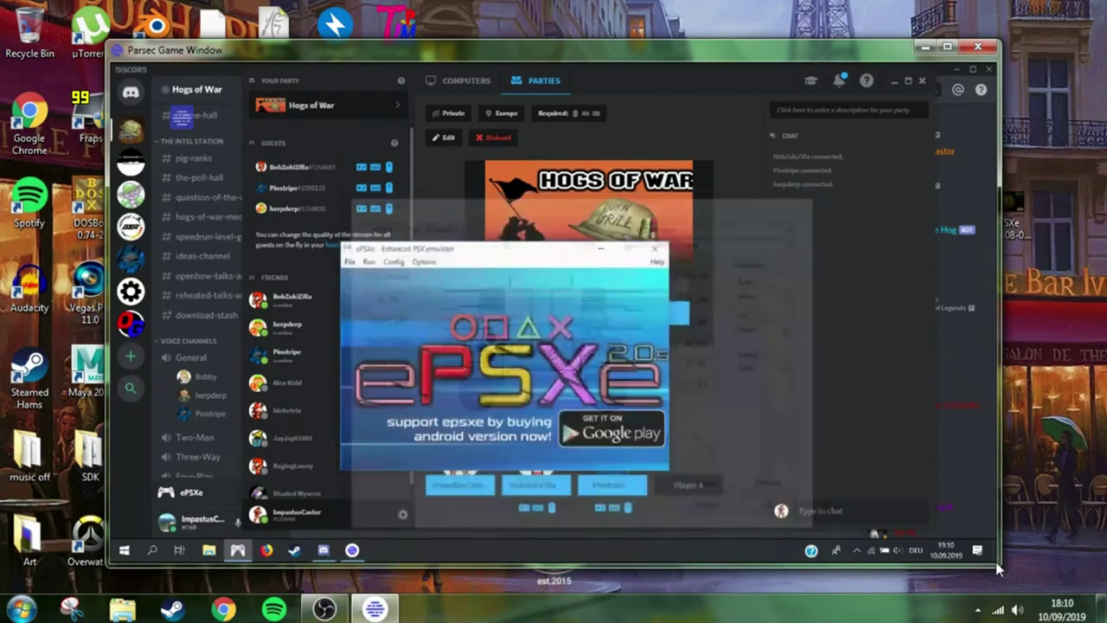
Set up the button mapping for Port 1 Pad 2 and confirm it
{"action": "key", "text": "alt+c"}
{"action": "key", "text": "Down"}
{"action": "key", "text": "Down"}
{"action": "key", "text": "Down"}
{"action": "key", "text": "Right"}
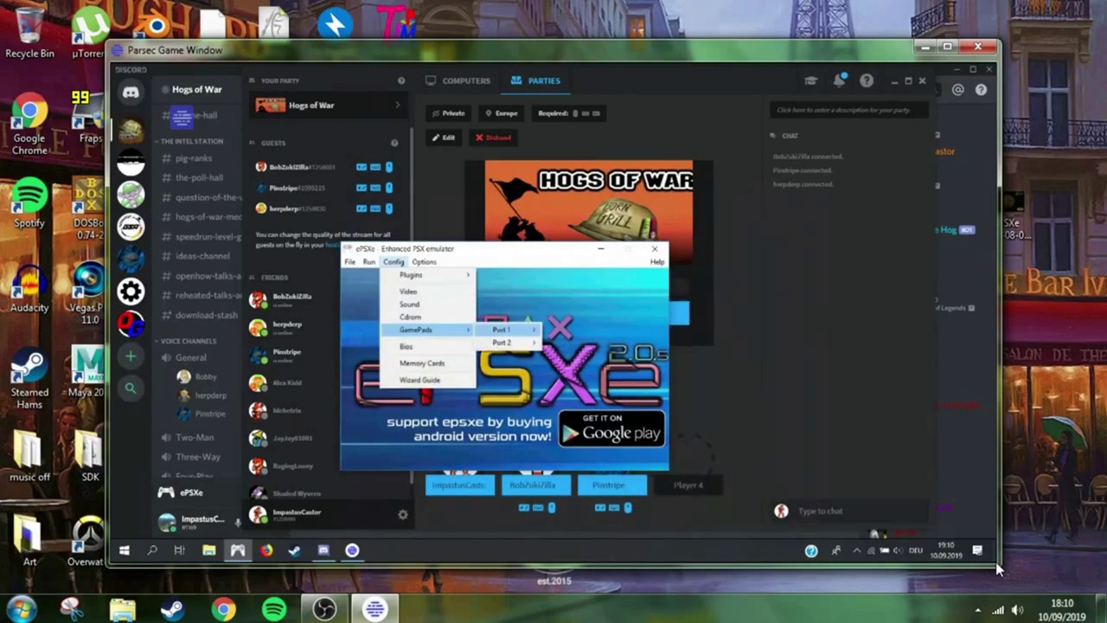
{"action": "key", "text": "Right"}
{"action": "key", "text": "Down"}
{"action": "key", "text": "Return"}
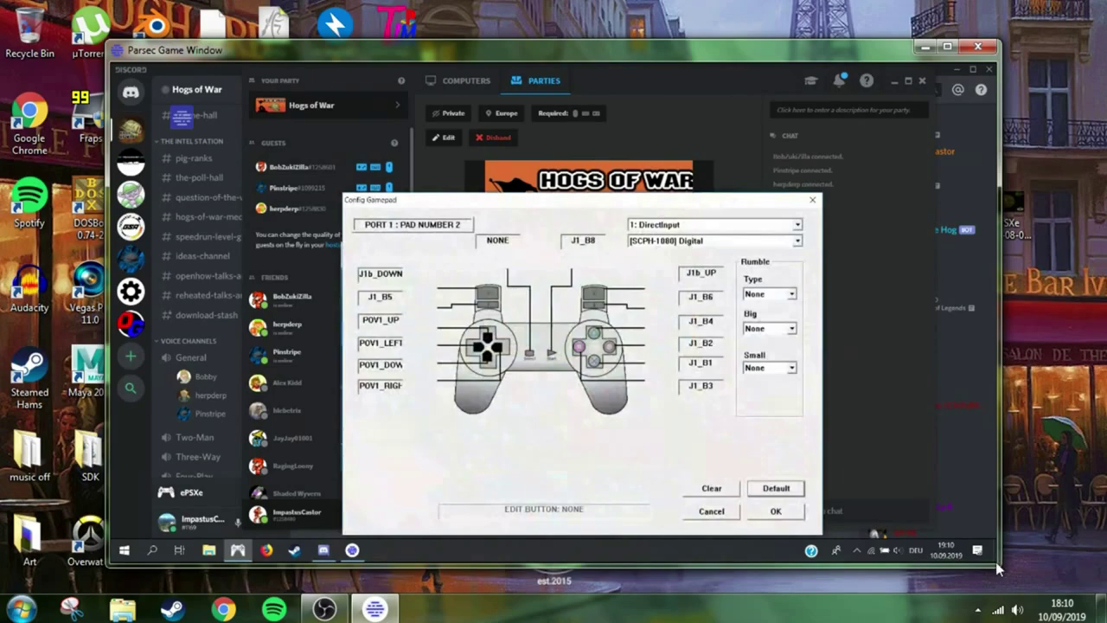
{"action": "key", "text": "Return"}
Bring up the button mapping for Port 1 Pad 3 via Config > GamePads
{"action": "key", "text": "alt+c"}
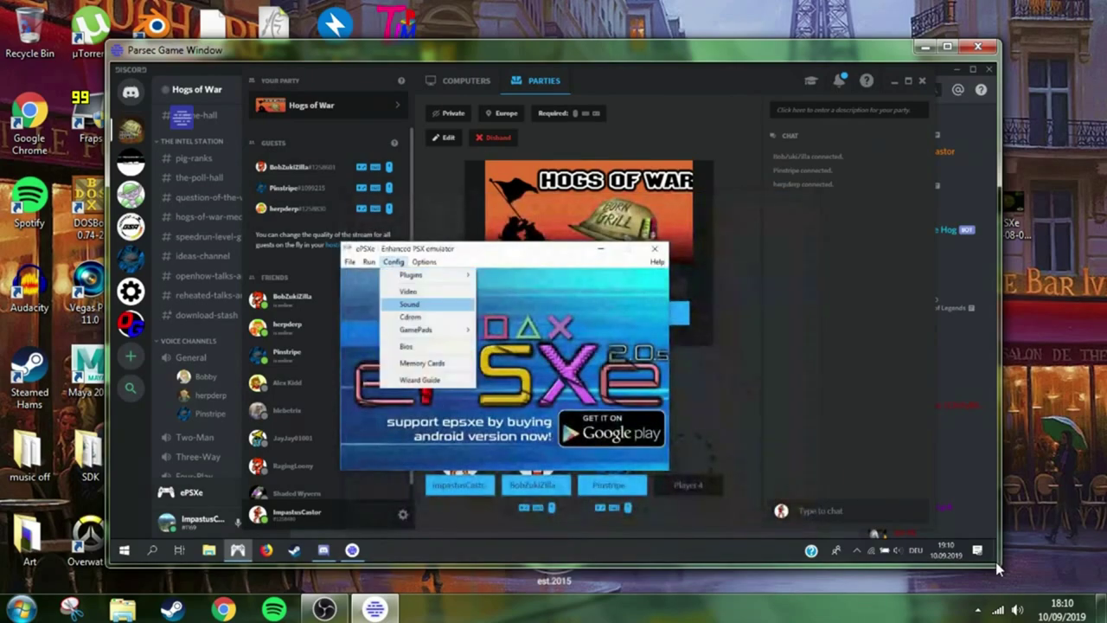
{"action": "key", "text": "Down"}
{"action": "key", "text": "Down"}
{"action": "key", "text": "Down"}
{"action": "key", "text": "Down"}
{"action": "key", "text": "Right"}
{"action": "key", "text": "Right"}
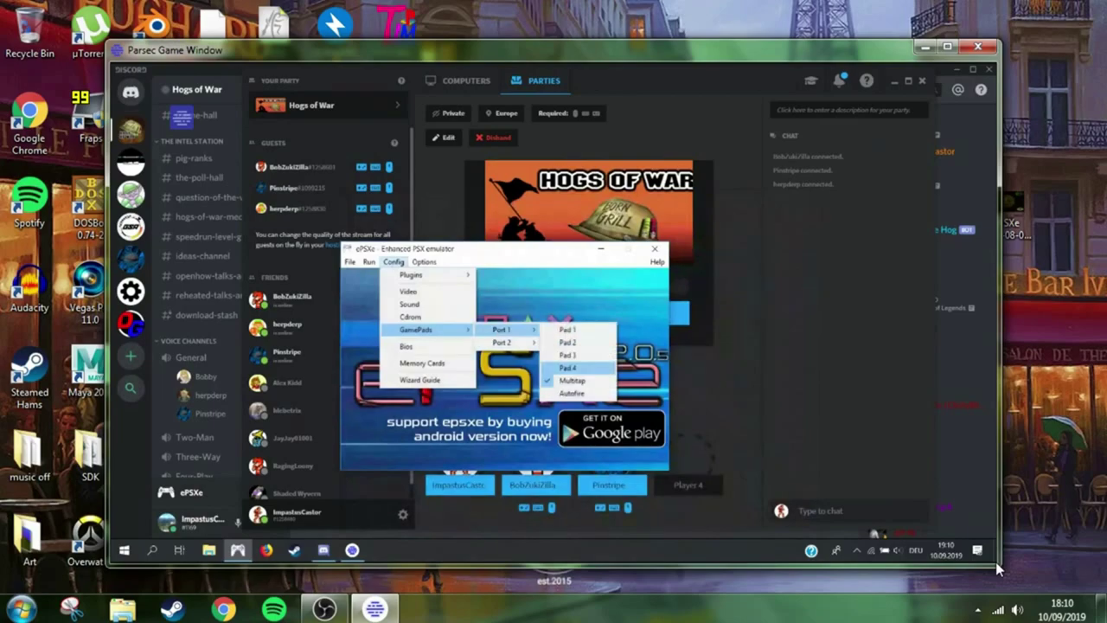
{"action": "key", "text": "Down"}
{"action": "key", "text": "Return"}
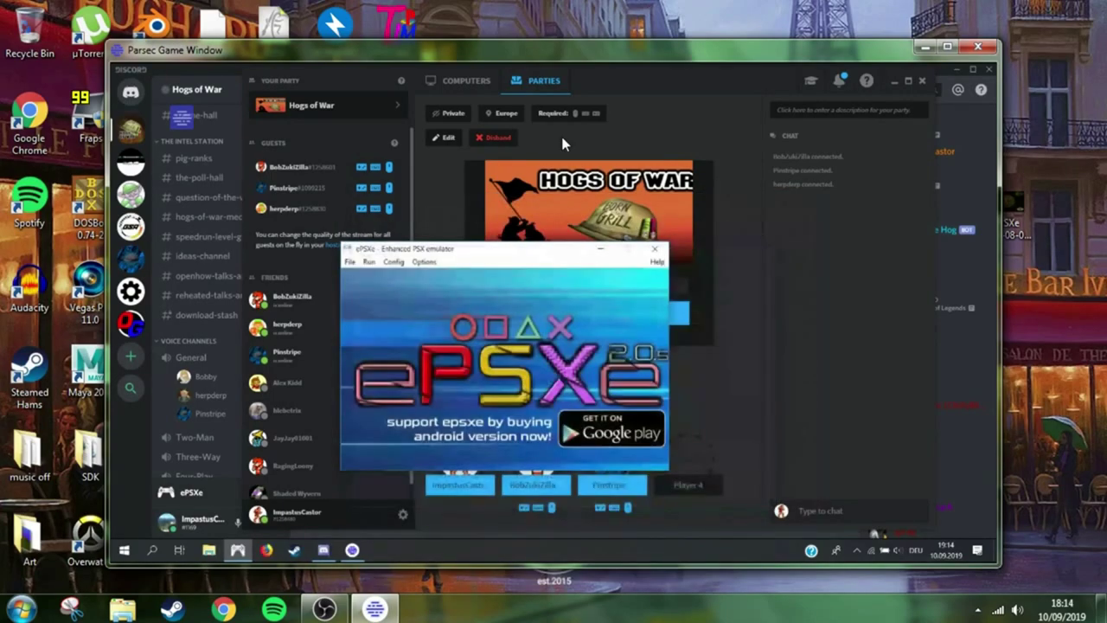
Launch Hogs of War, skip past the intro and title screen, and enter Multi-Player
{"action": "key", "text": "F4"}
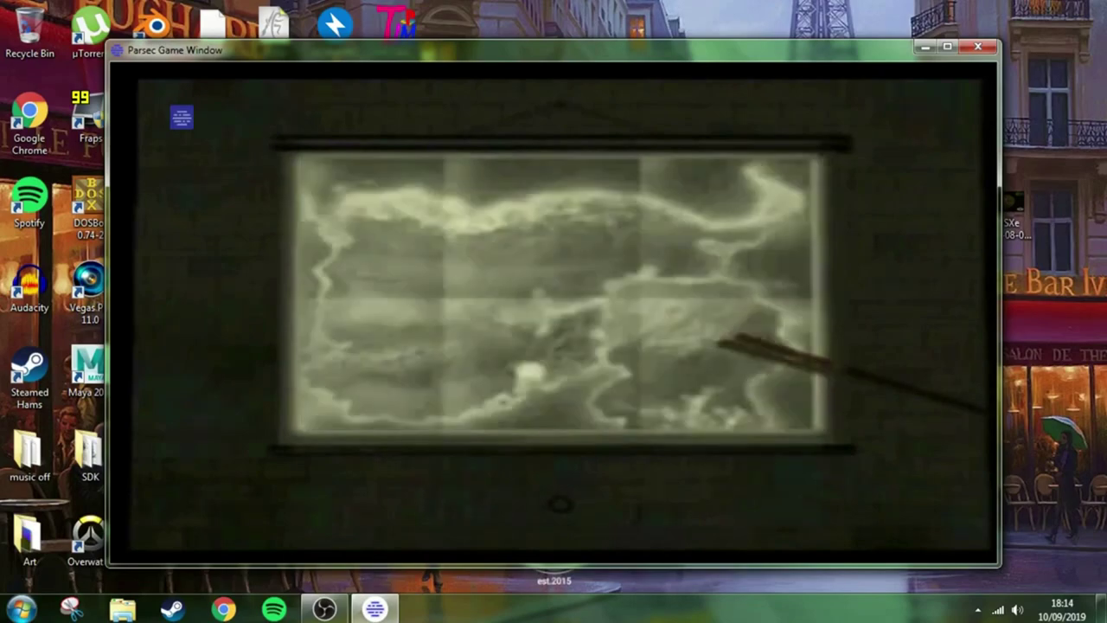
{"action": "key", "text": "F4"}
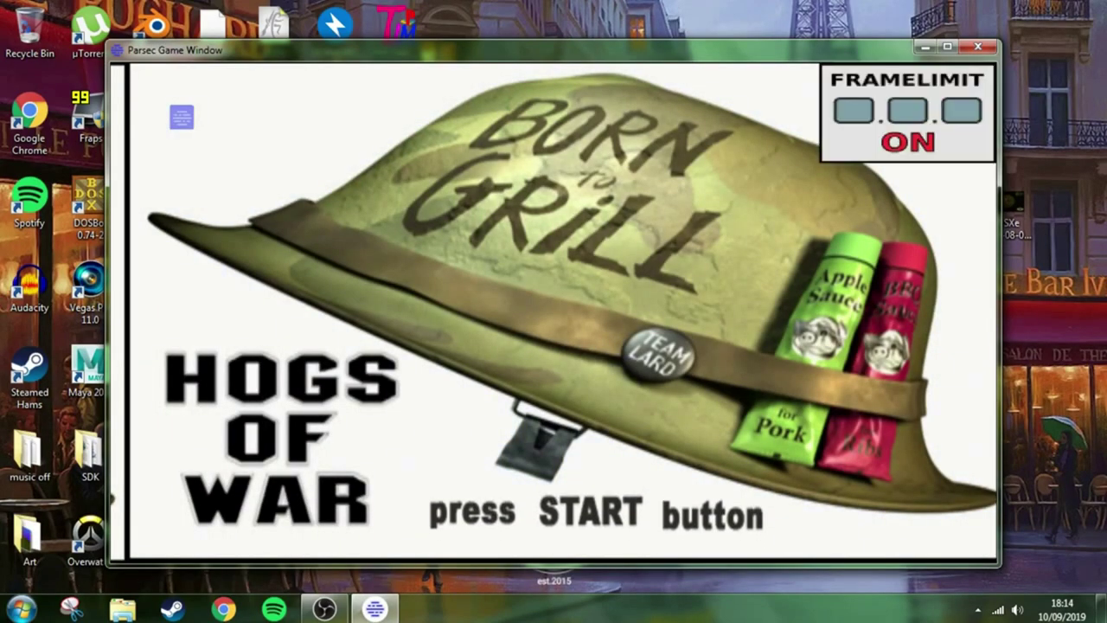
{"action": "key", "text": "Return"}
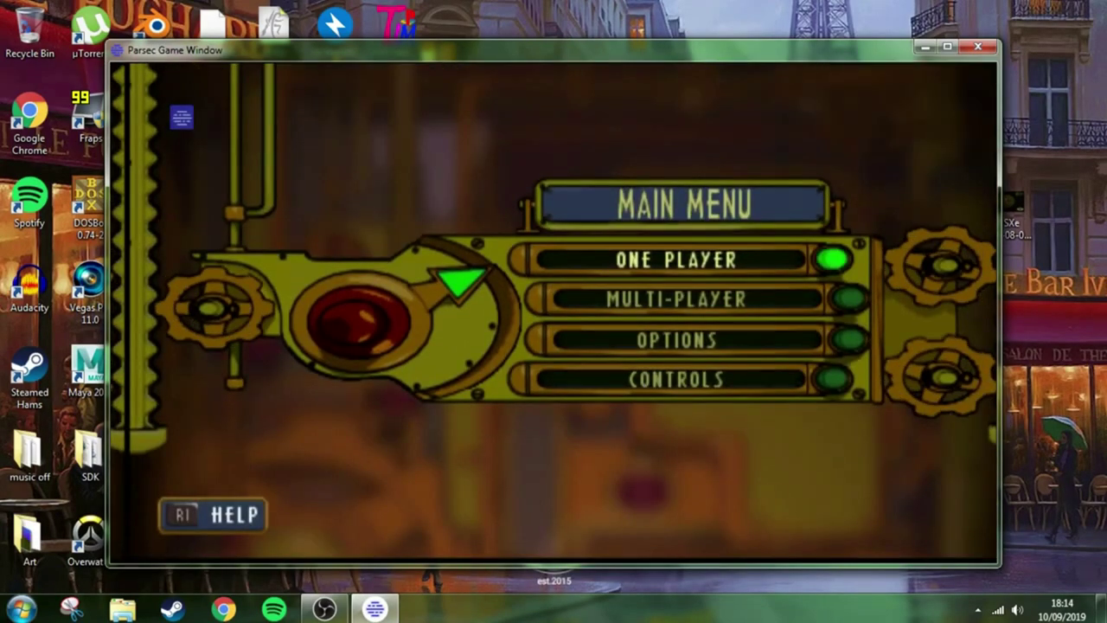
{"action": "key", "text": "Down"}
{"action": "key", "text": "Down"}
{"action": "key", "text": "Up"}
{"action": "key", "text": "Up"}
{"action": "key", "text": "Up"}
{"action": "key", "text": "Up"}
{"action": "key", "text": "Up"}
{"action": "key", "text": "Up"}
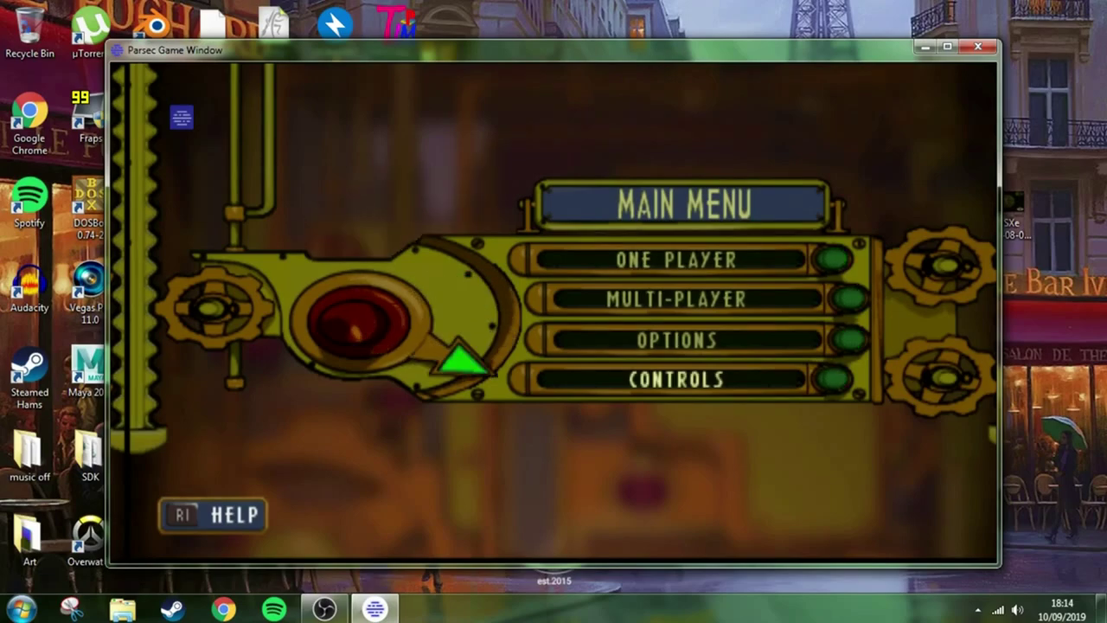
{"action": "key", "text": "Down"}
{"action": "key", "text": "Return"}
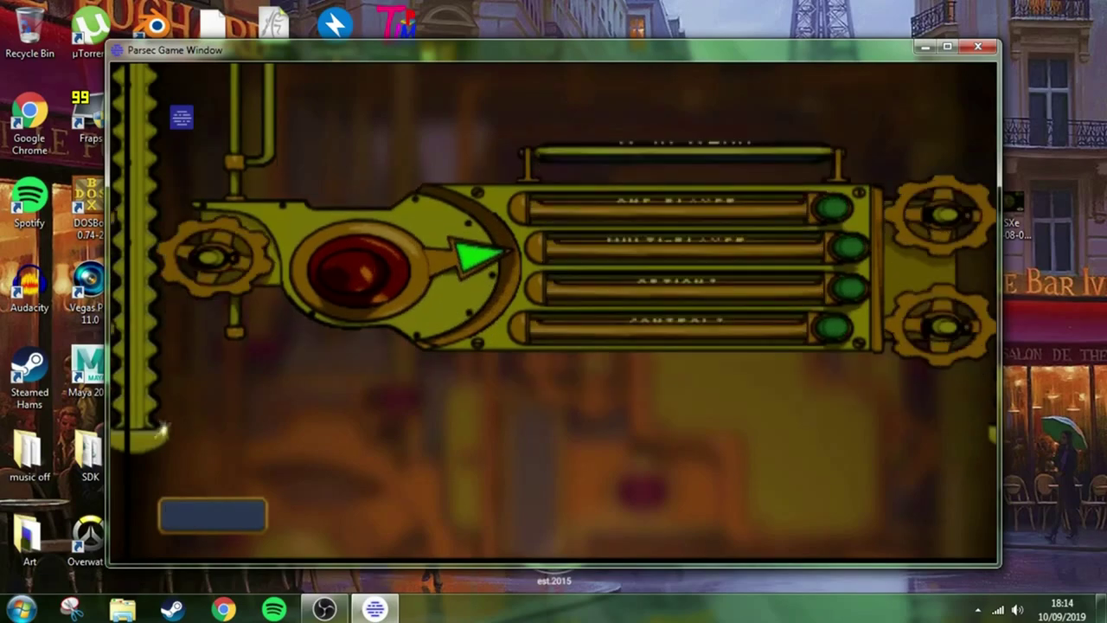
Make player slot 2 a human player
{"action": "key", "text": "Up"}
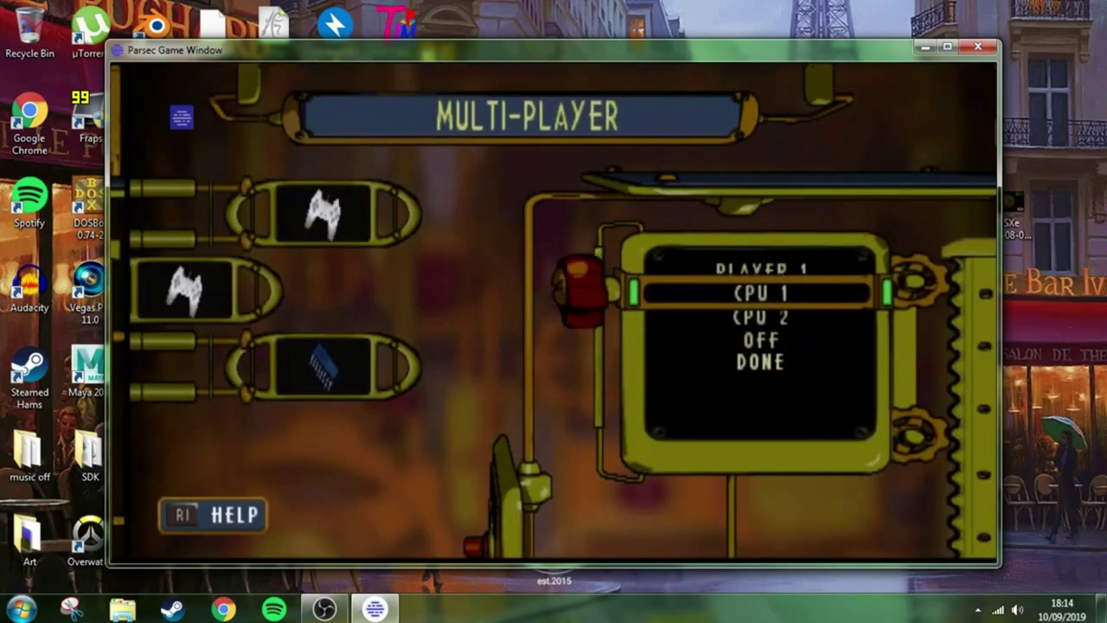
{"action": "key", "text": "Return"}
{"action": "key", "text": "Up"}
{"action": "key", "text": "Down"}
{"action": "key", "text": "Return"}
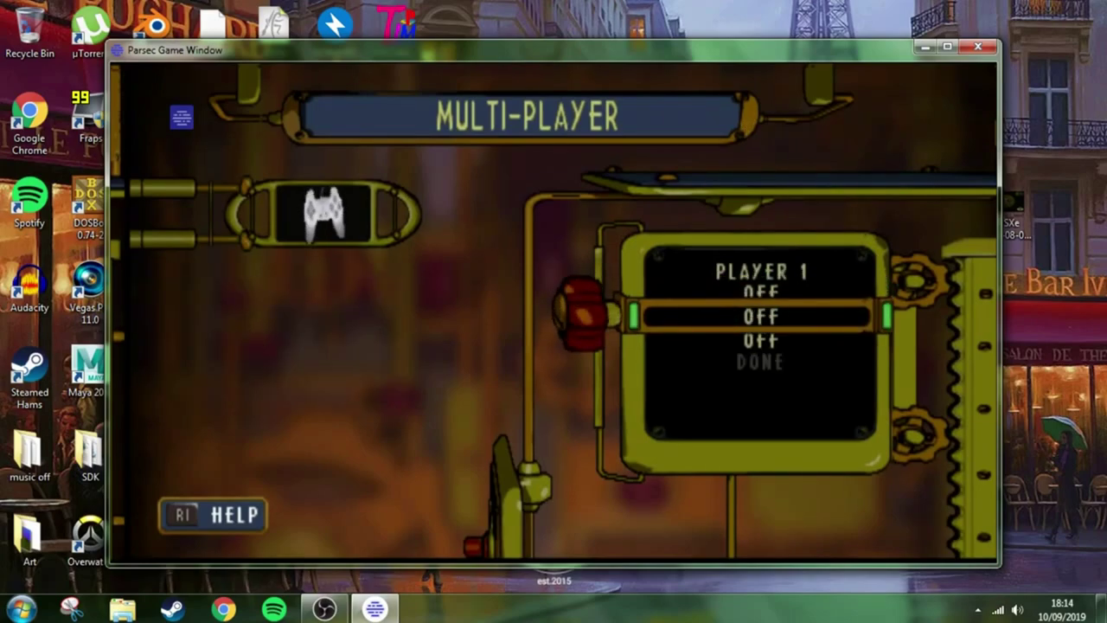
{"action": "key", "text": "Up"}
{"action": "key", "text": "Return"}
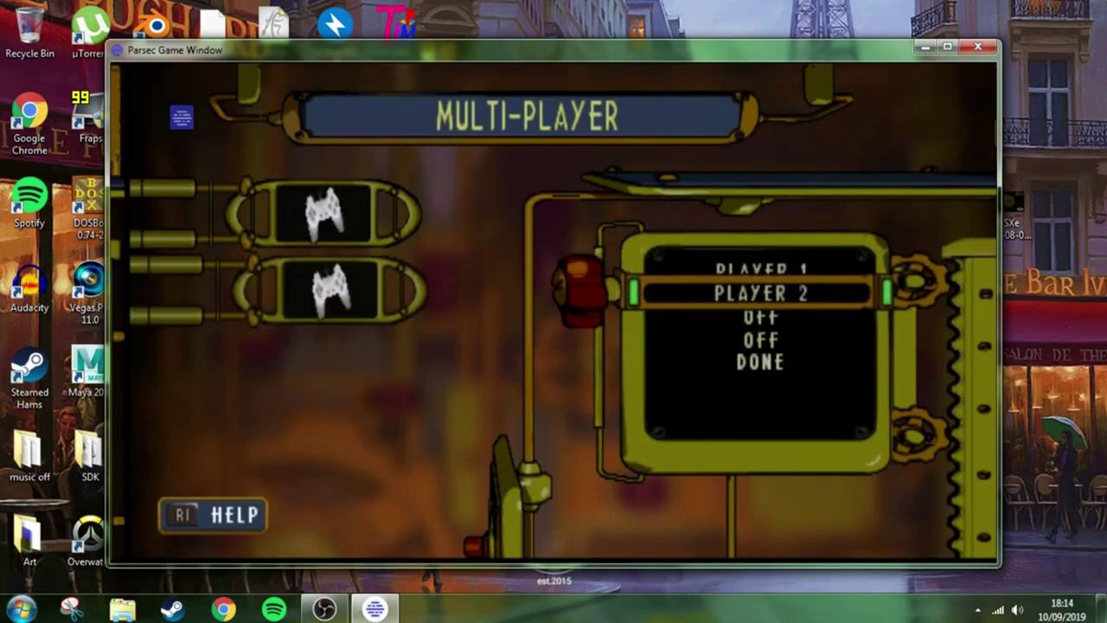
Make slots 3 and 4 human players and confirm the four-player lineup with DONE
{"action": "key", "text": "Down"}
{"action": "key", "text": "Return"}
{"action": "key", "text": "Down"}
{"action": "key", "text": "Return"}
{"action": "key", "text": "Down"}
{"action": "key", "text": "Return"}
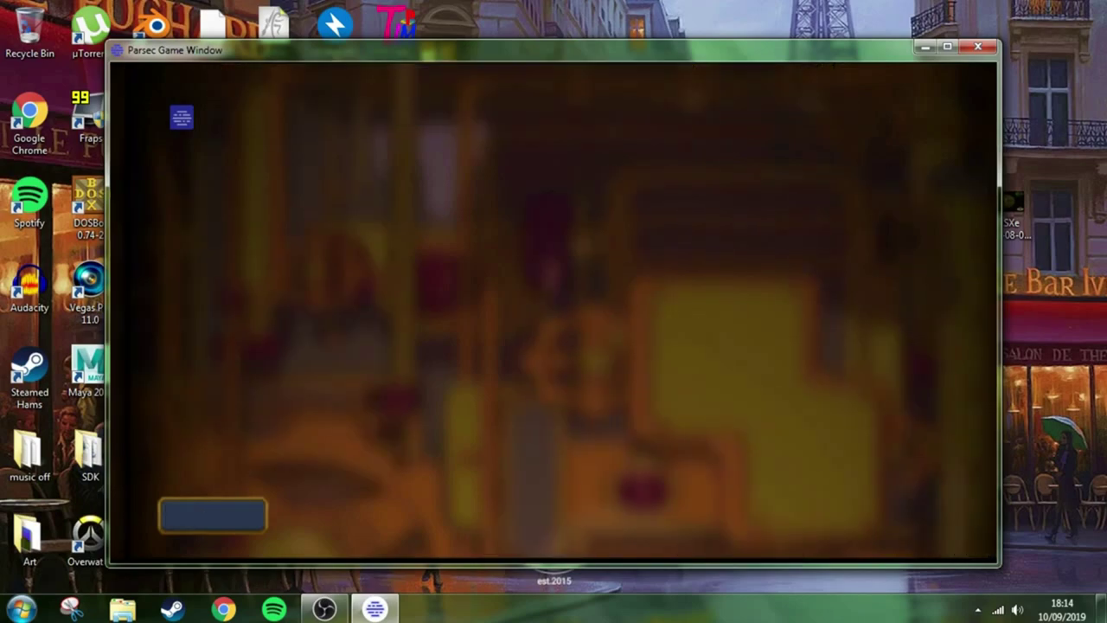
In Level Setup, set Pigs to +1 and Turn Time to 30, then return to the main menu
{"action": "key", "text": "Up"}
{"action": "key", "text": "Down"}
{"action": "key", "text": "Right"}
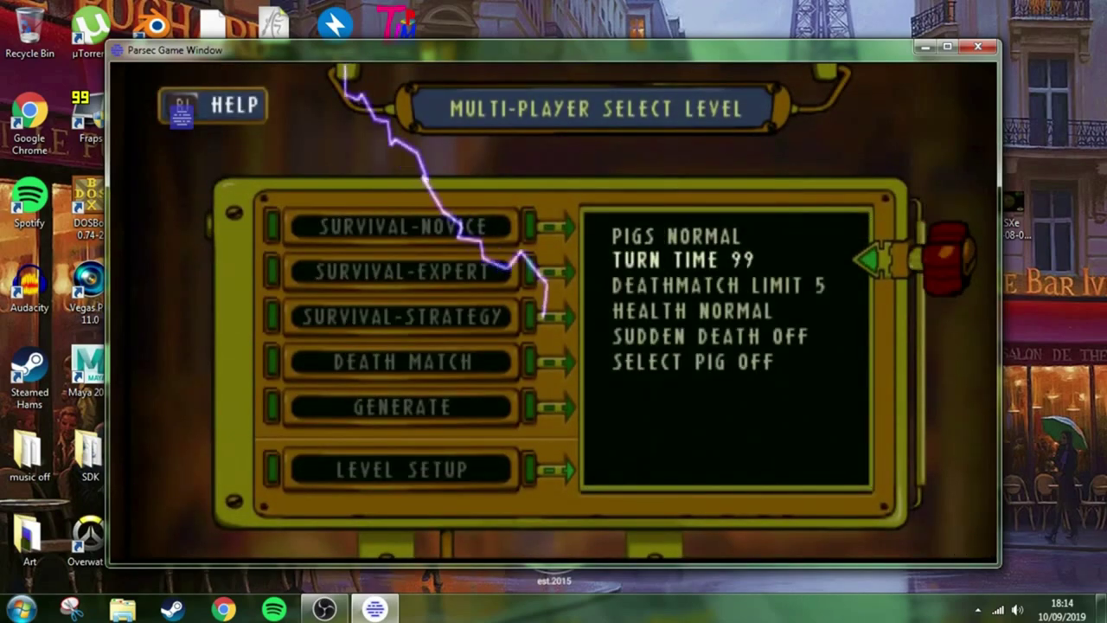
{"action": "key", "text": "Up"}
{"action": "key", "text": "Right"}
{"action": "key", "text": "Down"}
{"action": "key", "text": "Down"}
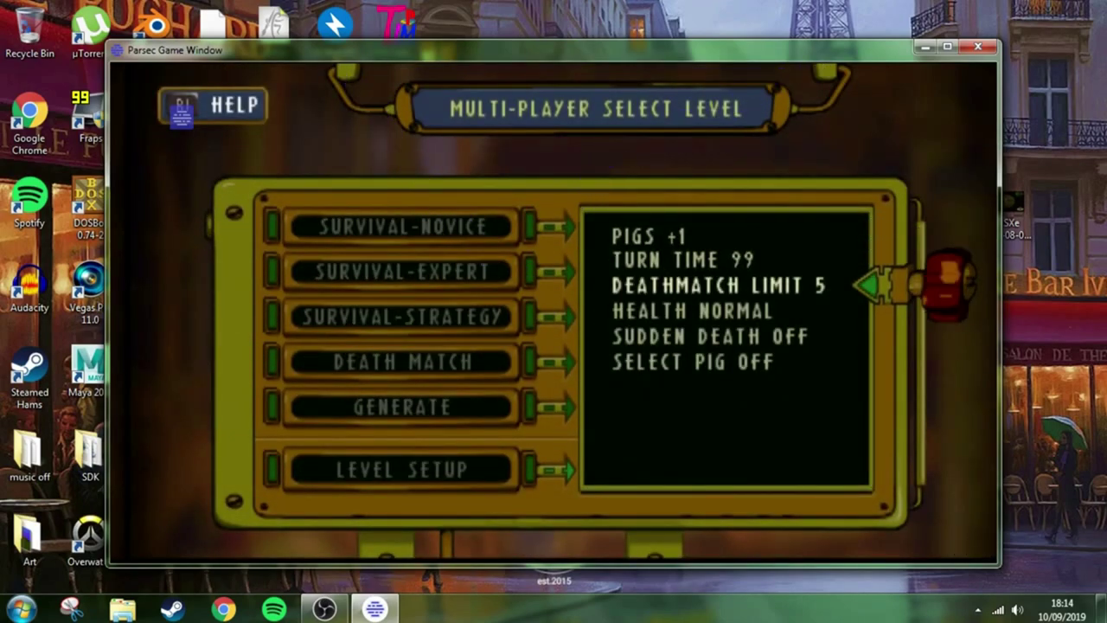
{"action": "key", "text": "Up"}
{"action": "key", "text": "Left"}
{"action": "key", "text": "Left"}
{"action": "key", "text": "Left"}
{"action": "key", "text": "Right"}
{"action": "key", "text": "Down"}
{"action": "key", "text": "Down"}
{"action": "key", "text": "Escape"}
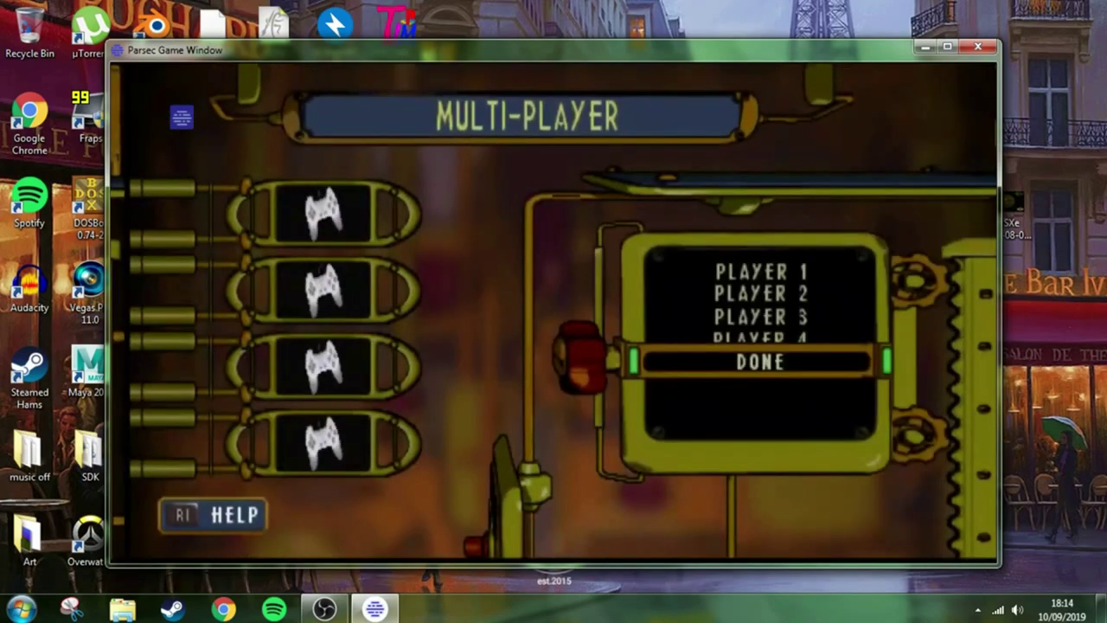
{"action": "key", "text": "Return"}
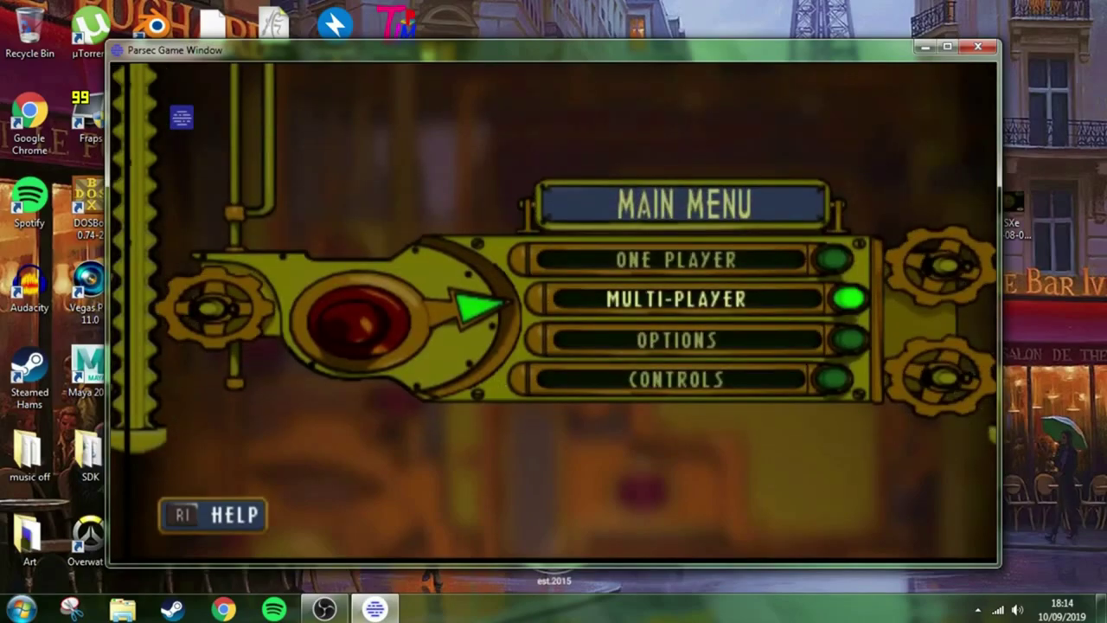